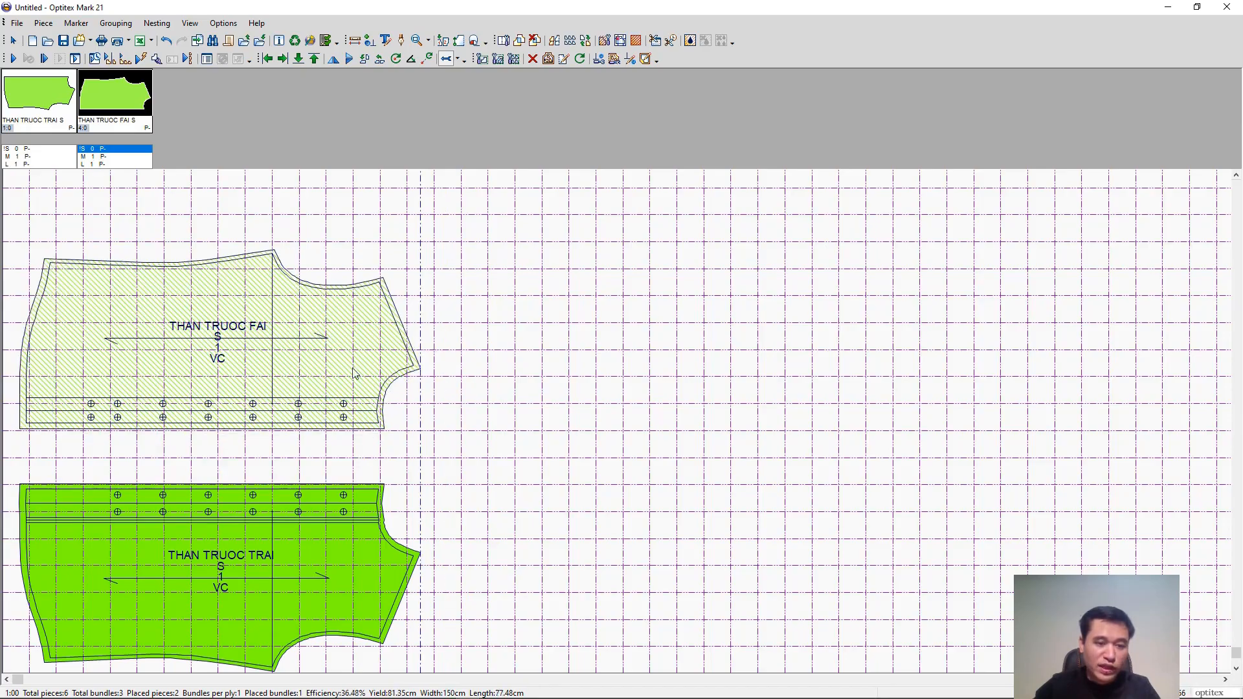
Place the size M pieces THAN TRUOC TRAI and THAN TRUOC FAI on the marker beyond the size S pieces.
{"action": "double_click", "coordinate": [27, 159]}
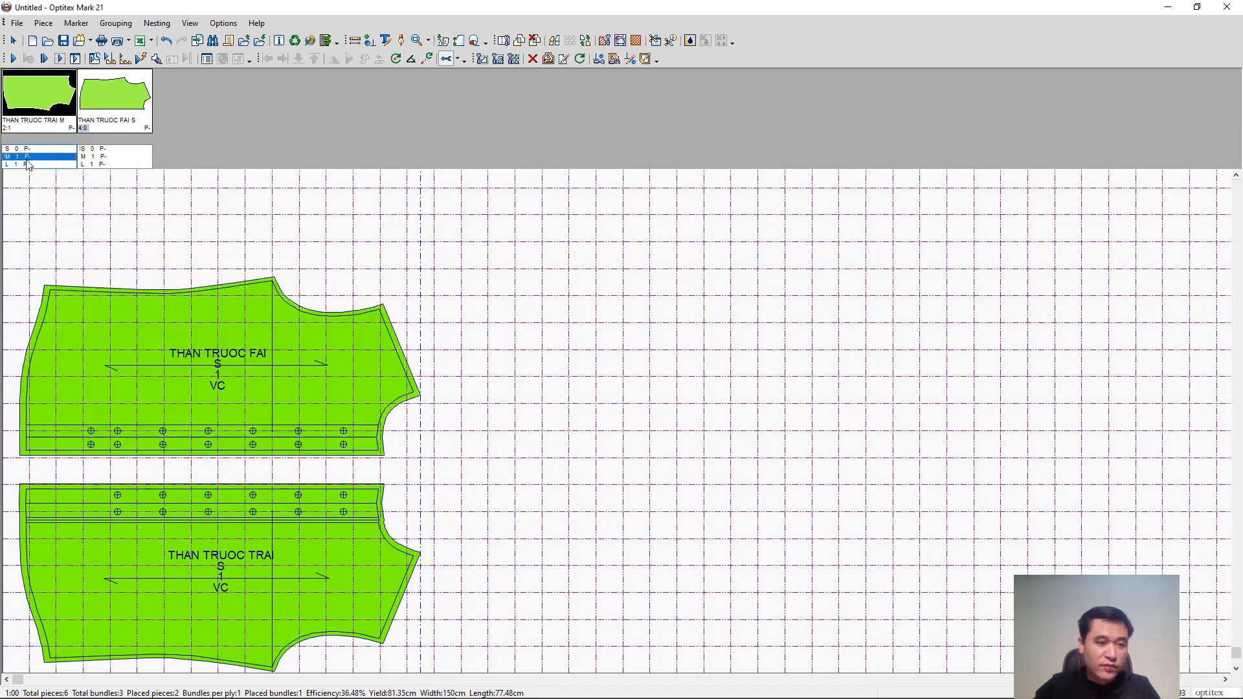
{"action": "mouse_move", "coordinate": [330, 233]}
{"action": "left_mouse_down"}
{"action": "mouse_move", "coordinate": [702, 419]}
{"action": "mouse_move", "coordinate": [763, 574]}
{"action": "left_mouse_up"}
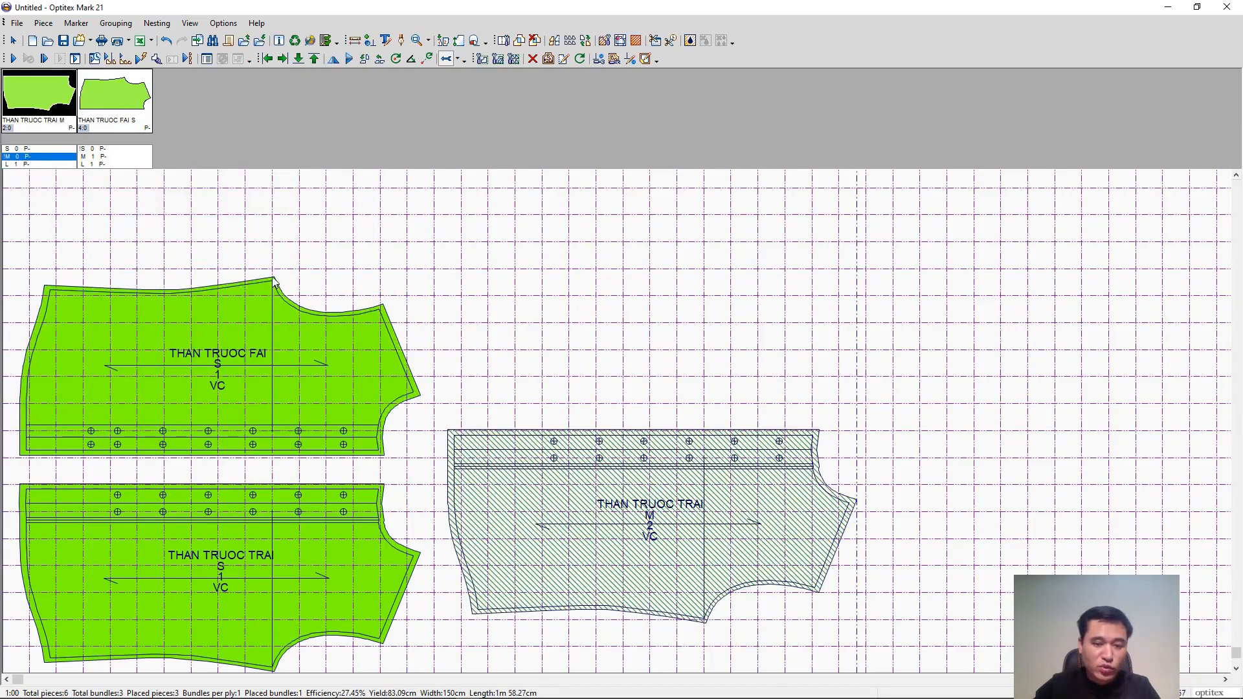
{"action": "double_click", "coordinate": [98, 156]}
{"action": "mouse_move", "coordinate": [445, 255]}
{"action": "left_mouse_down"}
{"action": "mouse_move", "coordinate": [738, 320]}
{"action": "mouse_move", "coordinate": [763, 314]}
{"action": "left_mouse_up"}
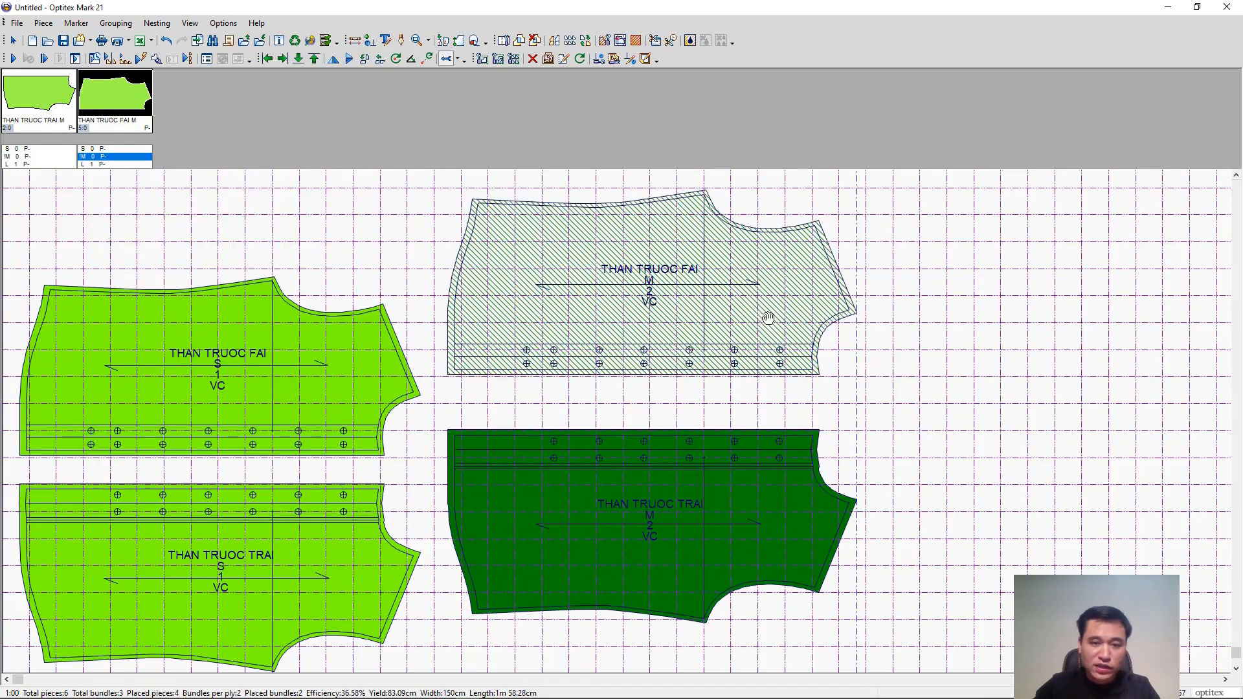
Place the size L pieces THAN TRUOC TRAI and THAN TRUOC FAI on the marker beyond the size M pieces.
{"action": "double_click", "coordinate": [27, 164]}
{"action": "scroll", "coordinate": [635, 344], "scroll_direction": "down", "scroll_amount": 2}
{"action": "mouse_move", "coordinate": [161, 331]}
{"action": "left_mouse_down"}
{"action": "mouse_move", "coordinate": [803, 530]}
{"action": "mouse_move", "coordinate": [725, 550]}
{"action": "left_mouse_up"}
{"action": "left_click", "coordinate": [99, 164]}
{"action": "double_click", "coordinate": [99, 164]}
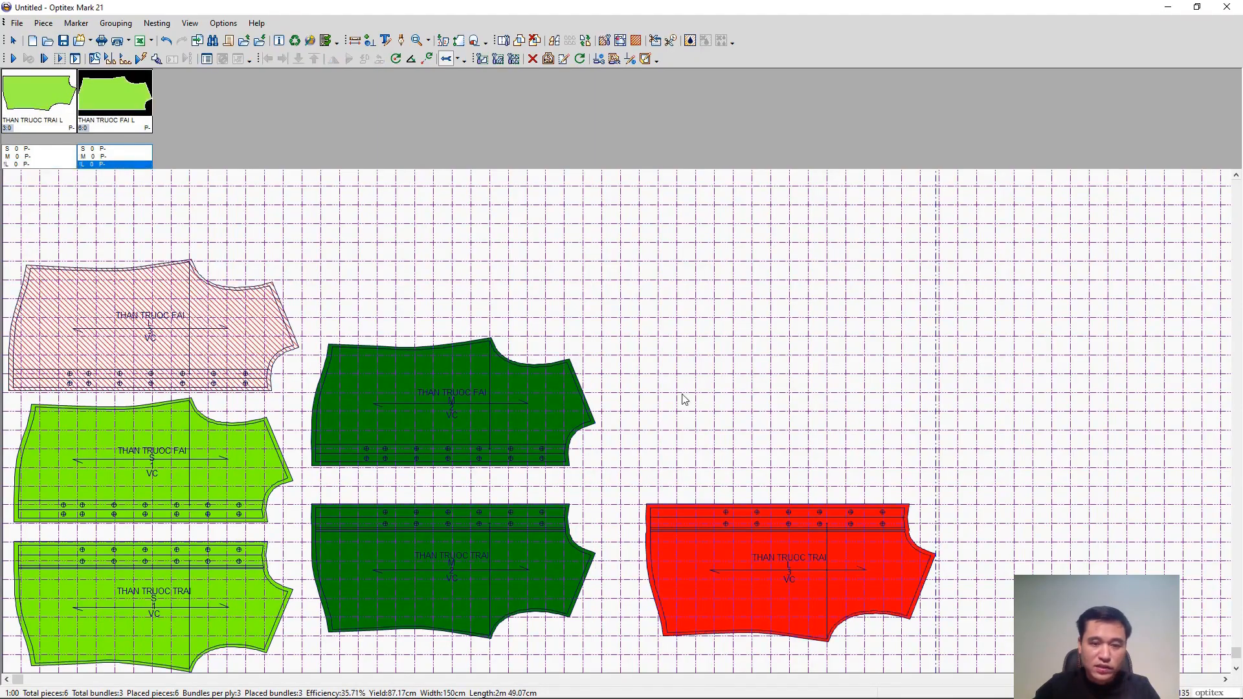
{"action": "mouse_move", "coordinate": [194, 351]}
{"action": "left_mouse_down"}
{"action": "mouse_move", "coordinate": [771, 422]}
{"action": "mouse_move", "coordinate": [832, 441]}
{"action": "left_mouse_up"}
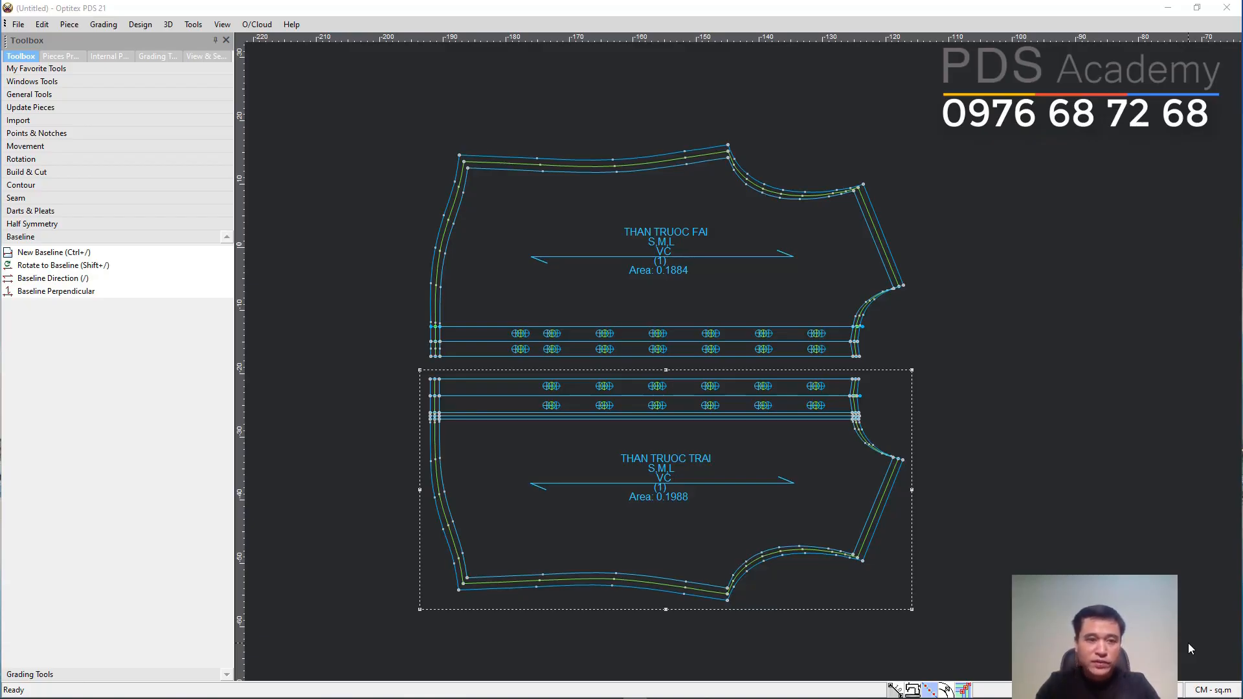
In Optitex PDS, enable vertical and horizontal fabric stripes, both with a step of 5 and an angle of 0.
{"action": "left_click", "coordinate": [222, 24]}
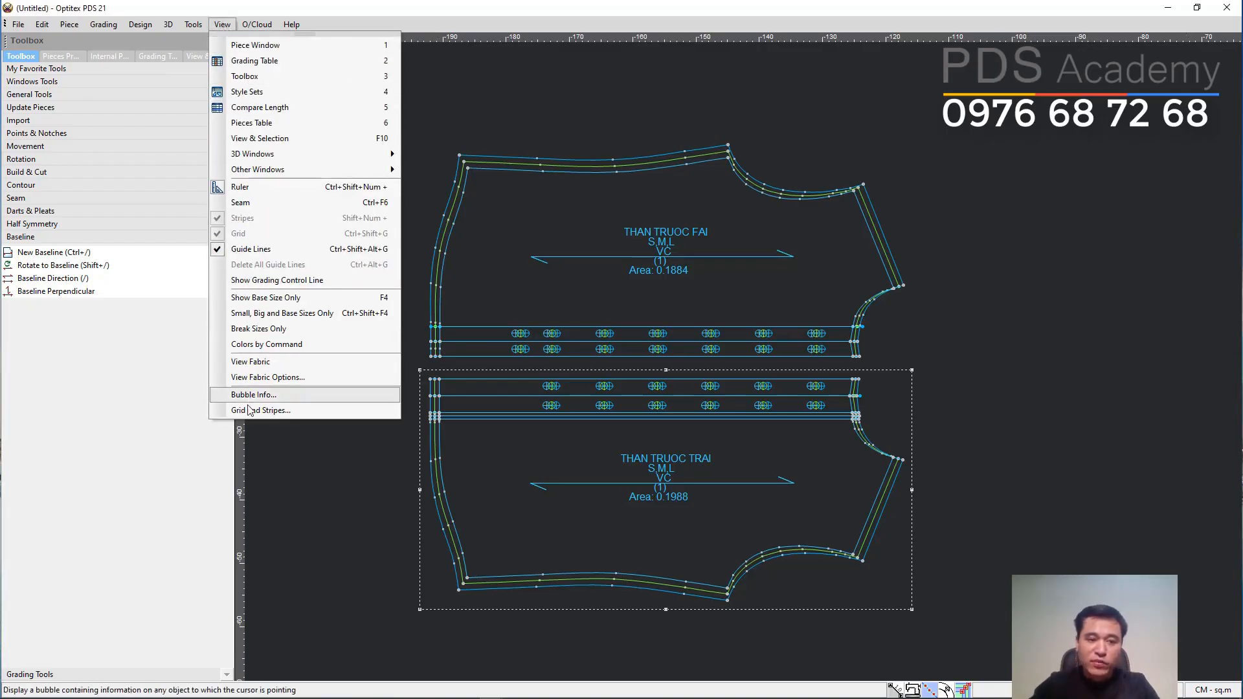
{"action": "left_click", "coordinate": [298, 411]}
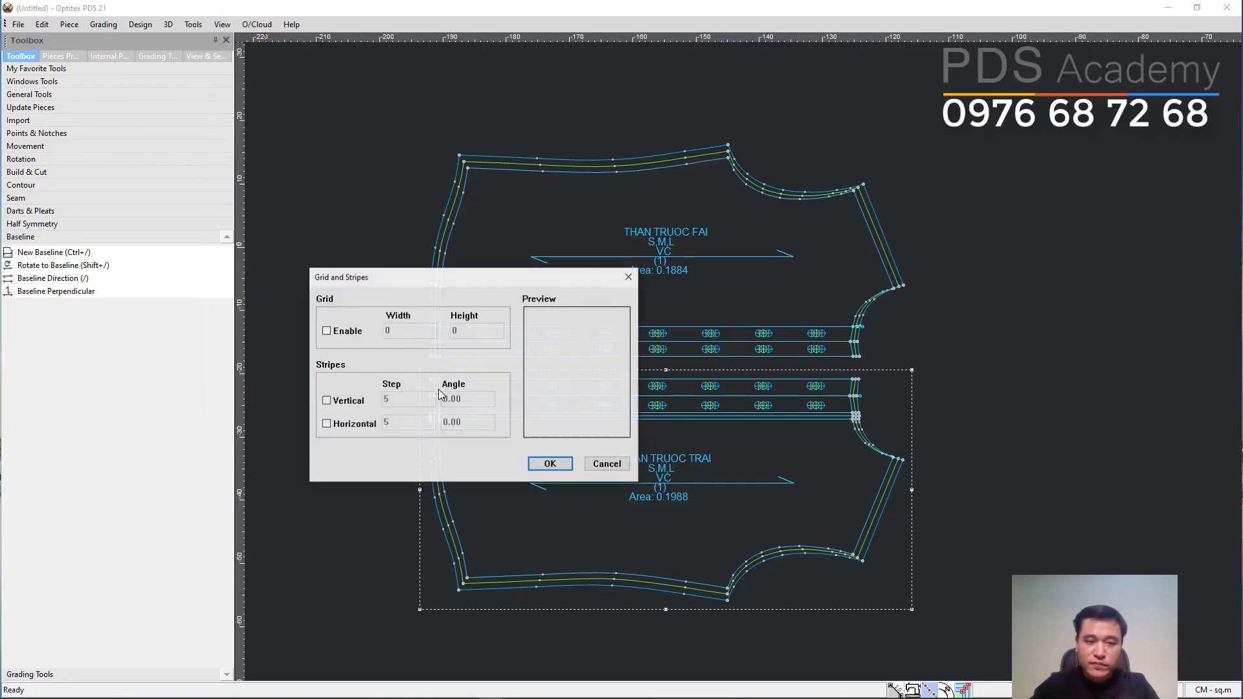
{"action": "left_click_drag", "start_coordinate": [427, 286], "coordinate": [751, 170]}
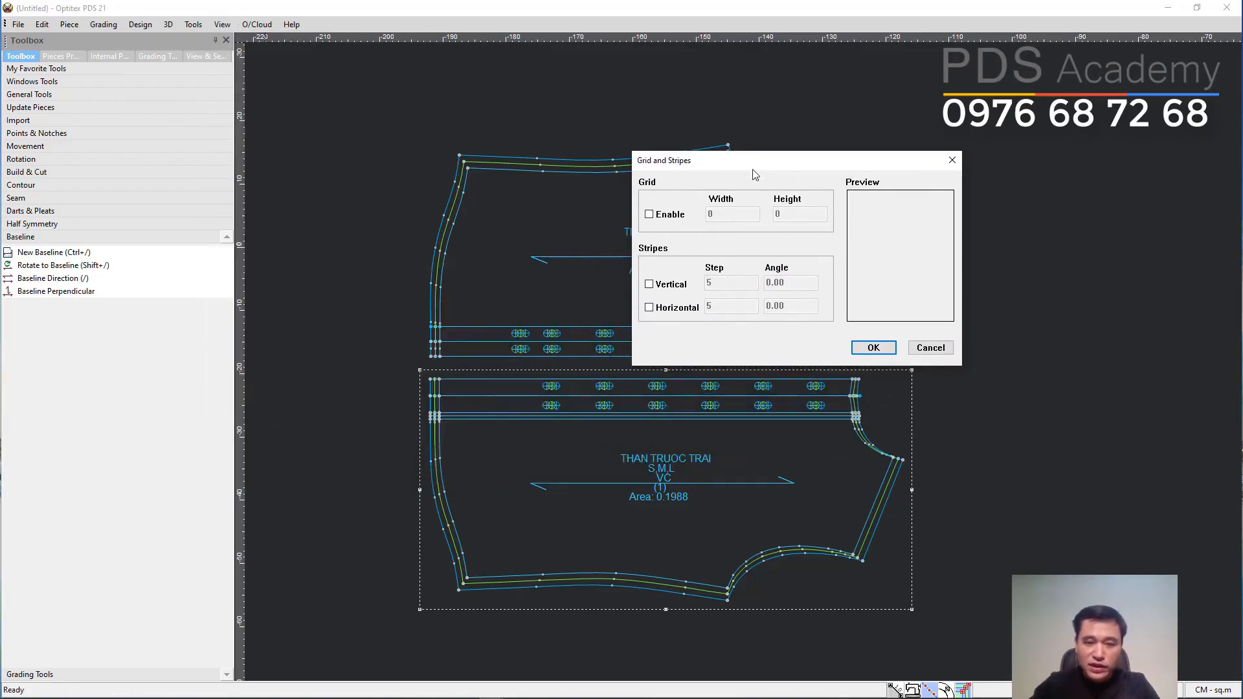
{"action": "left_click", "coordinate": [665, 289]}
{"action": "left_click", "coordinate": [663, 310]}
{"action": "left_click_drag", "start_coordinate": [716, 283], "coordinate": [695, 284]}
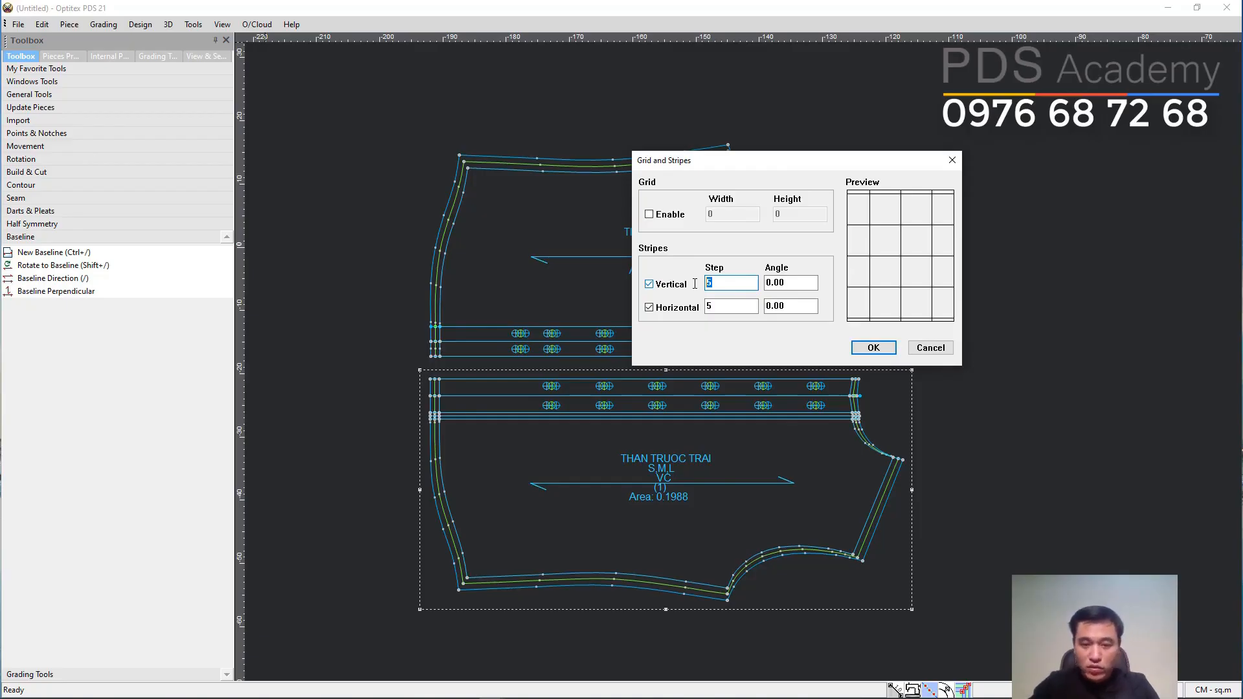
{"action": "left_click", "coordinate": [680, 308]}
{"action": "left_click", "coordinate": [681, 308]}
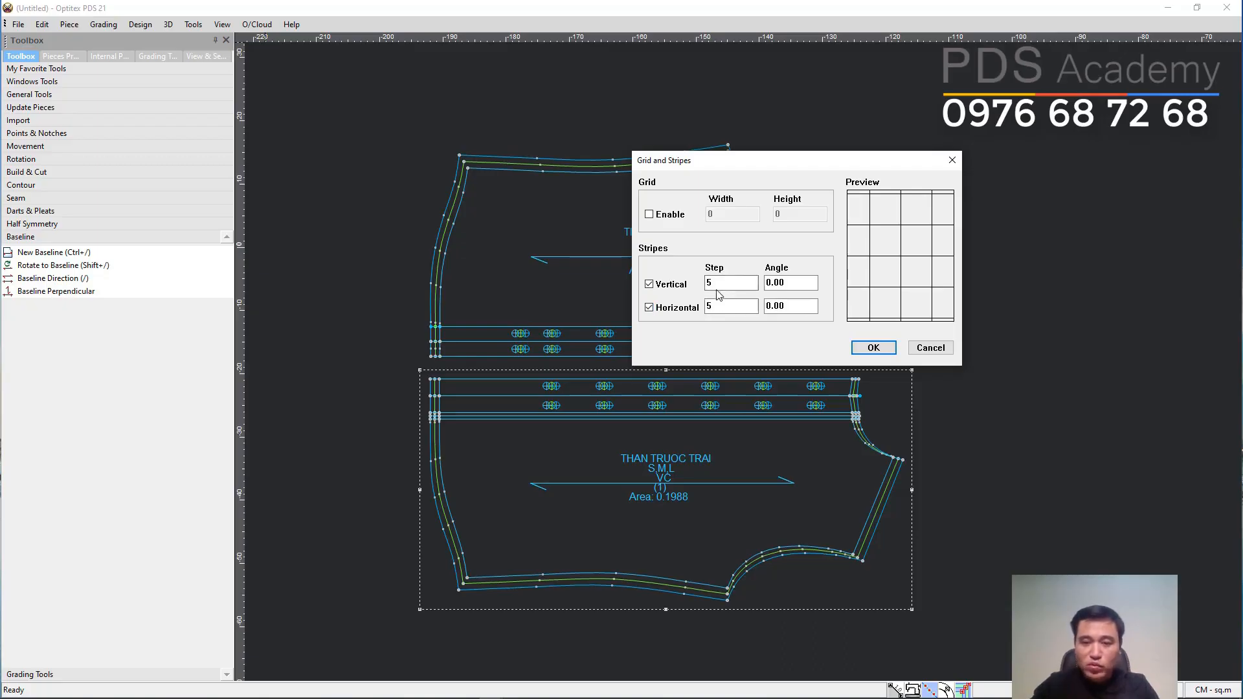
{"action": "left_click_drag", "start_coordinate": [719, 308], "coordinate": [705, 310]}
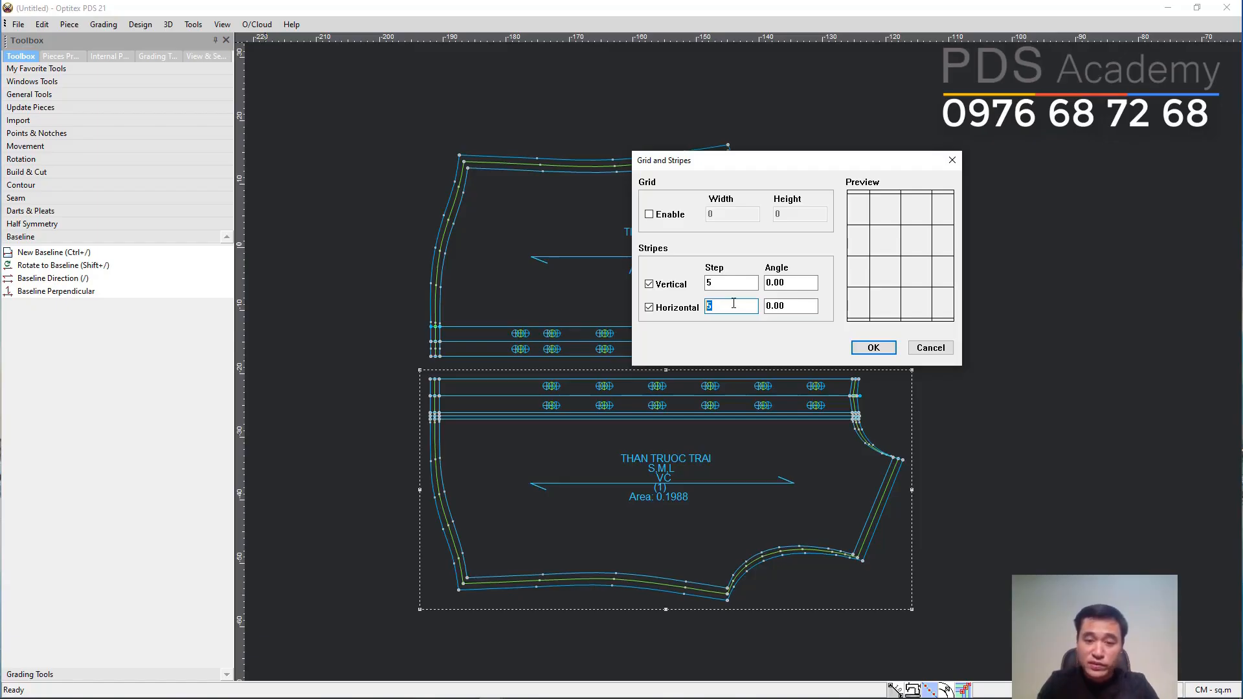
{"action": "left_click", "coordinate": [874, 350]}
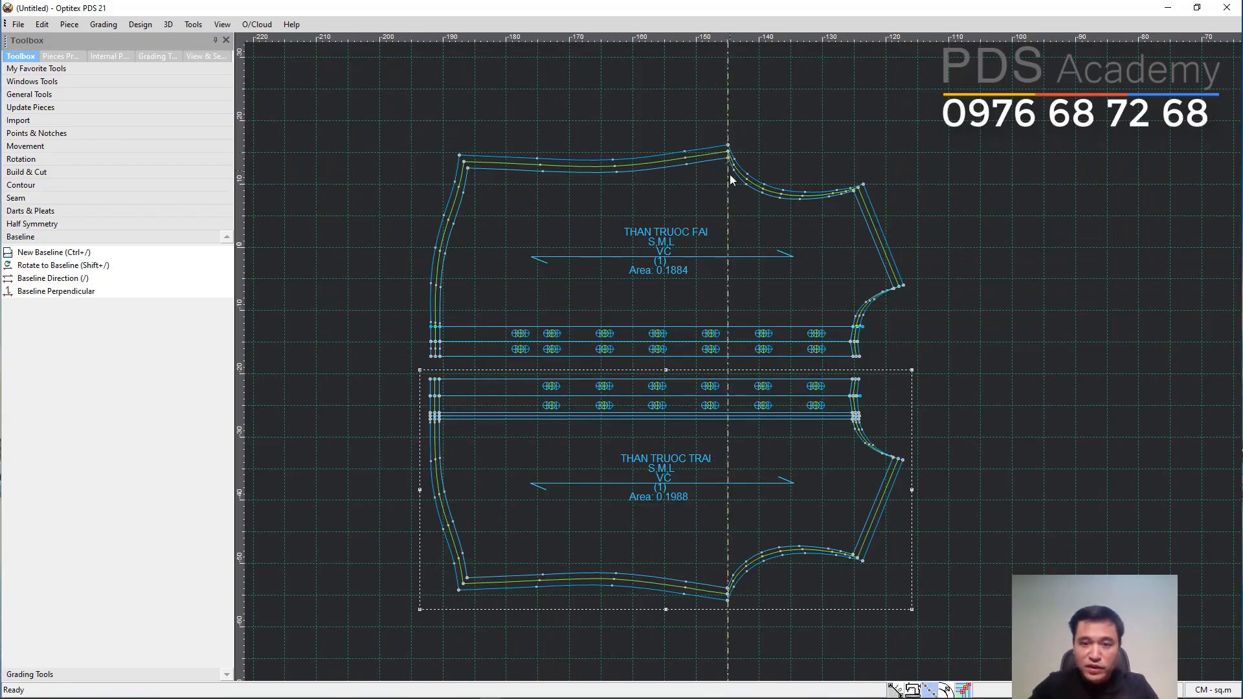
Position a vertical guide line through the graded underarm corner points of the THAN TRUOC FAI piece.
{"action": "scroll", "coordinate": [743, 363], "scroll_direction": "up", "scroll_amount": 1}
{"action": "scroll", "coordinate": [743, 362], "scroll_direction": "up", "scroll_amount": 1}
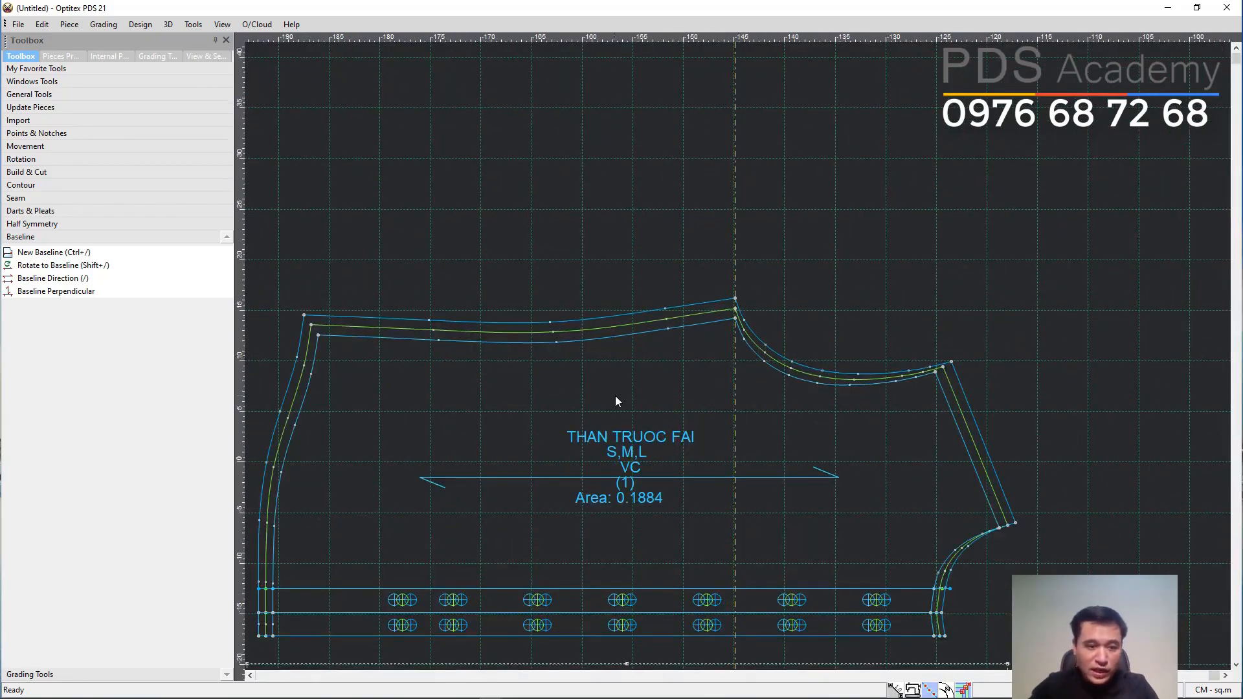
{"action": "scroll", "coordinate": [739, 357], "scroll_direction": "up", "scroll_amount": 1}
{"action": "scroll", "coordinate": [738, 360], "scroll_direction": "down", "scroll_amount": 2}
{"action": "scroll", "coordinate": [739, 363], "scroll_direction": "up", "scroll_amount": 2}
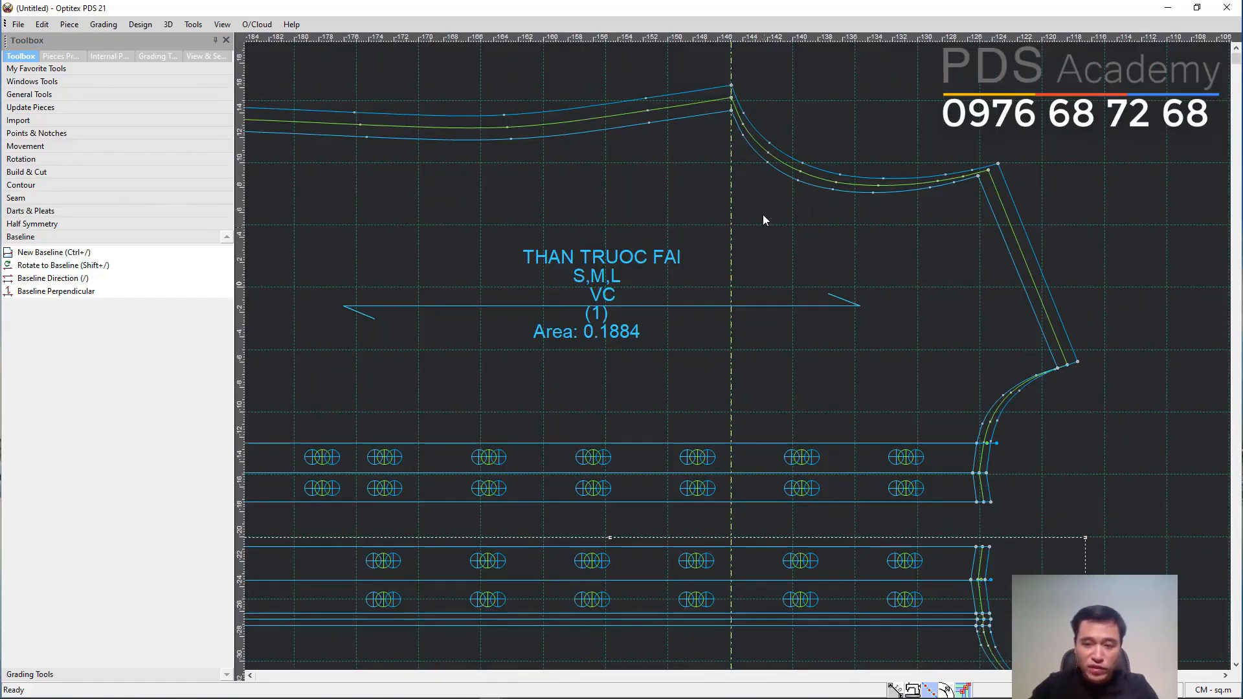
{"action": "scroll", "coordinate": [738, 356], "scroll_direction": "up", "scroll_amount": 2}
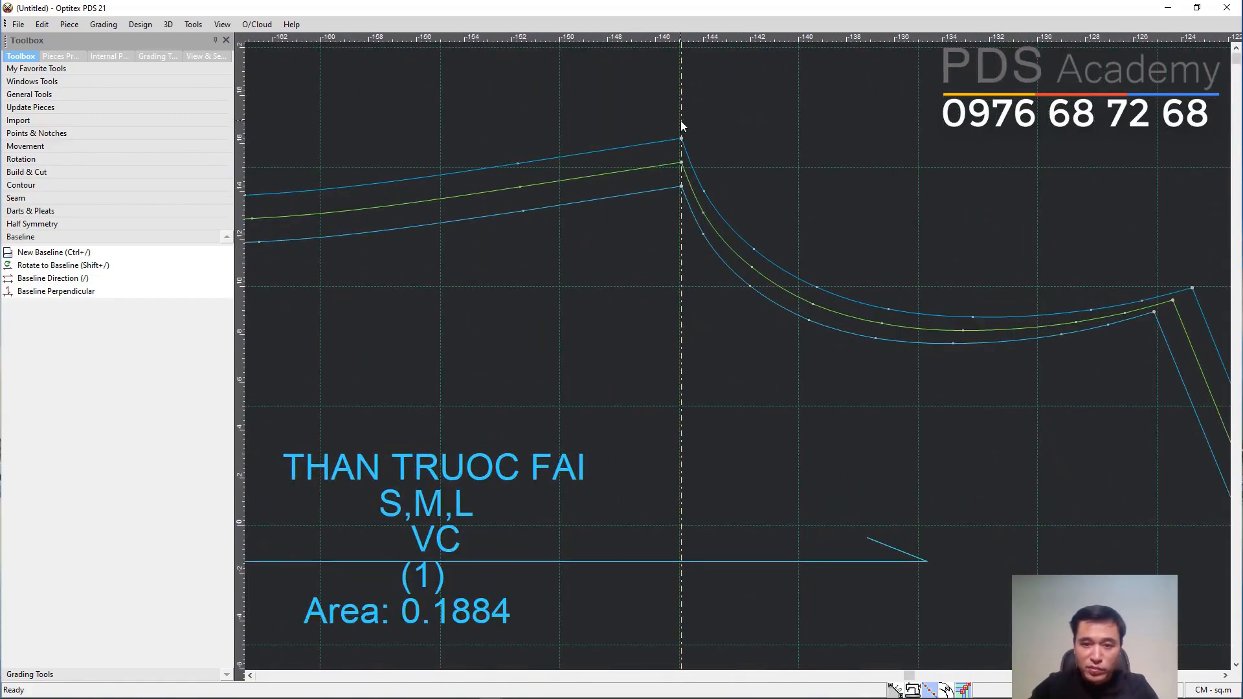
{"action": "scroll", "coordinate": [738, 356], "scroll_direction": "up", "scroll_amount": 2}
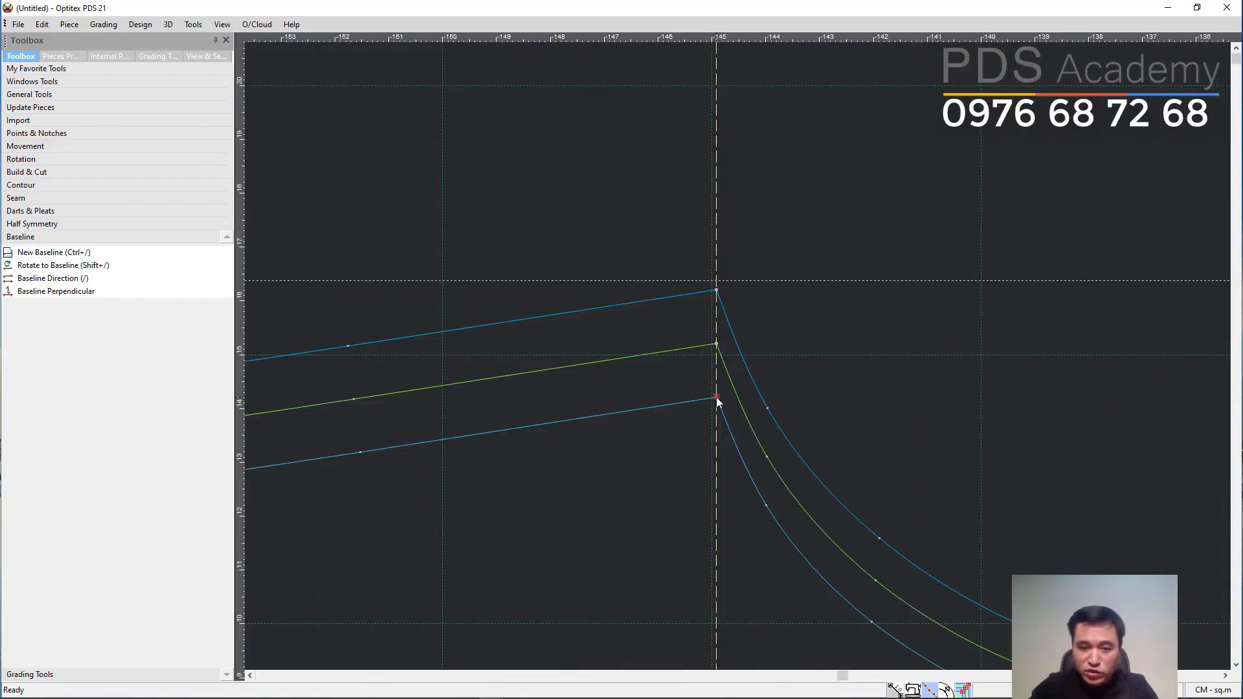
{"action": "scroll", "coordinate": [742, 361], "scroll_direction": "down", "scroll_amount": 3}
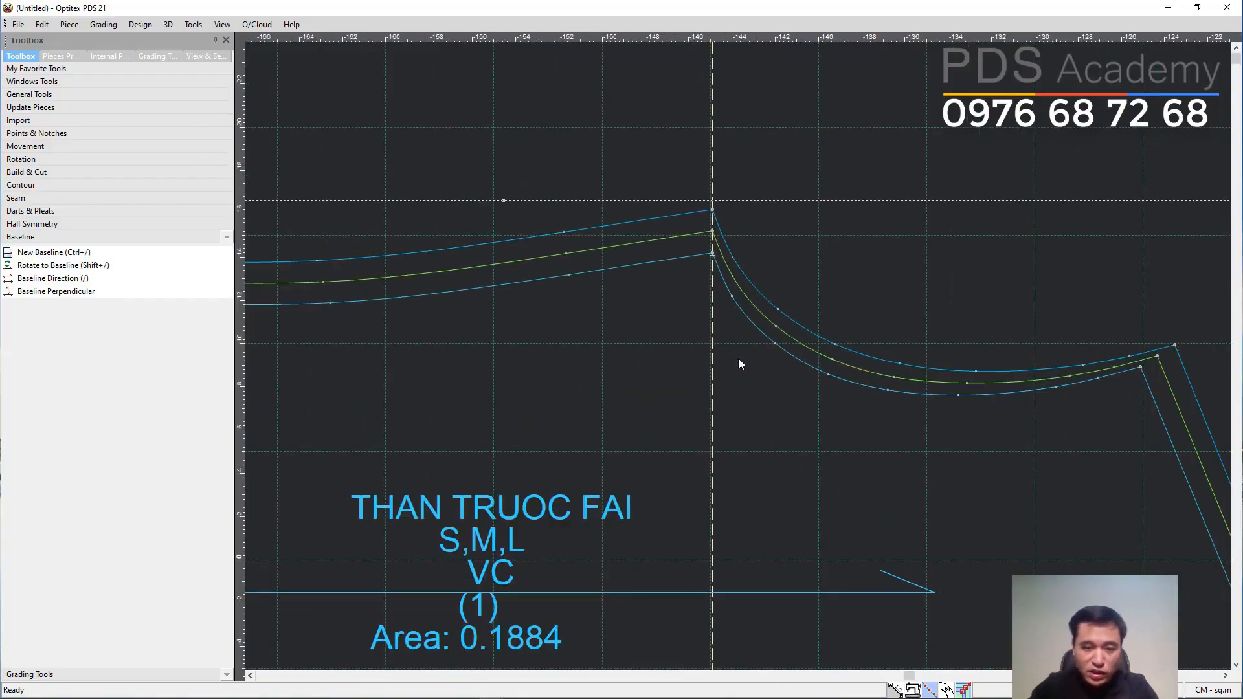
Draft an internal line on THAN TRUOC FAI from the innermost underarm point along the vertical guide to the upper button row.
{"action": "left_click", "coordinate": [36, 68]}
{"action": "left_click", "coordinate": [32, 136]}
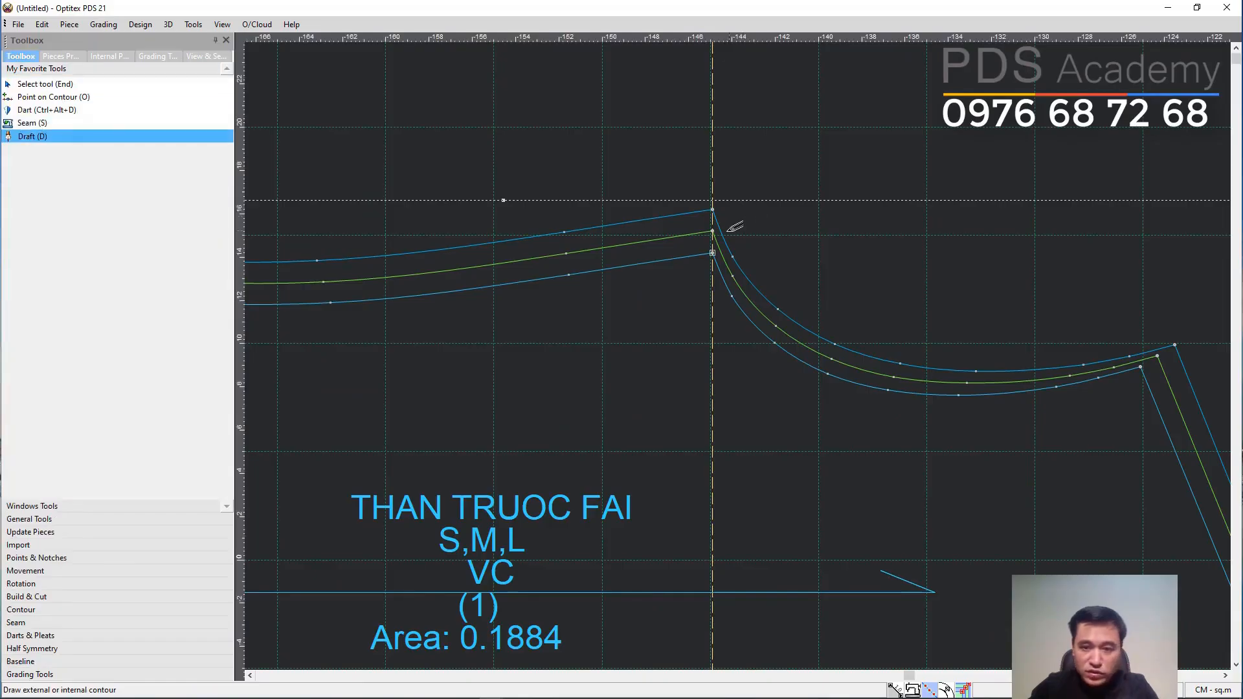
{"action": "left_click", "coordinate": [712, 253]}
{"action": "scroll", "coordinate": [738, 401], "scroll_direction": "down", "scroll_amount": 3}
{"action": "scroll", "coordinate": [745, 389], "scroll_direction": "up", "scroll_amount": 5}
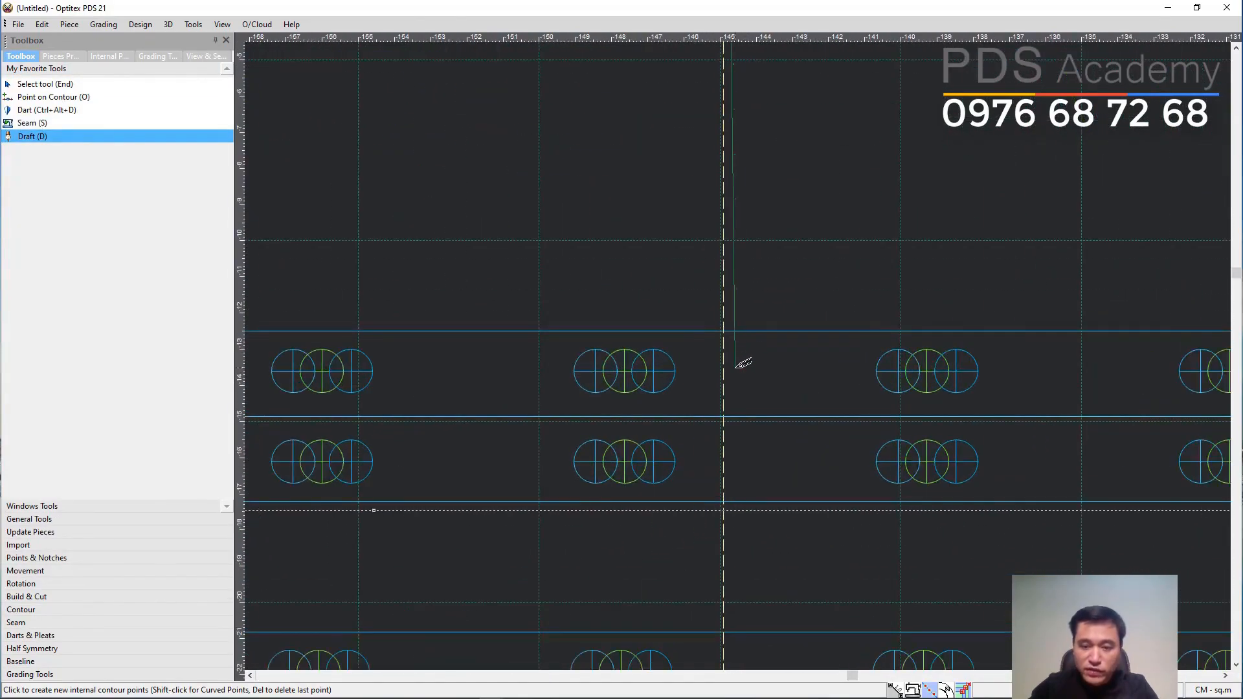
{"action": "left_click", "coordinate": [724, 373]}
{"action": "key", "text": "End"}
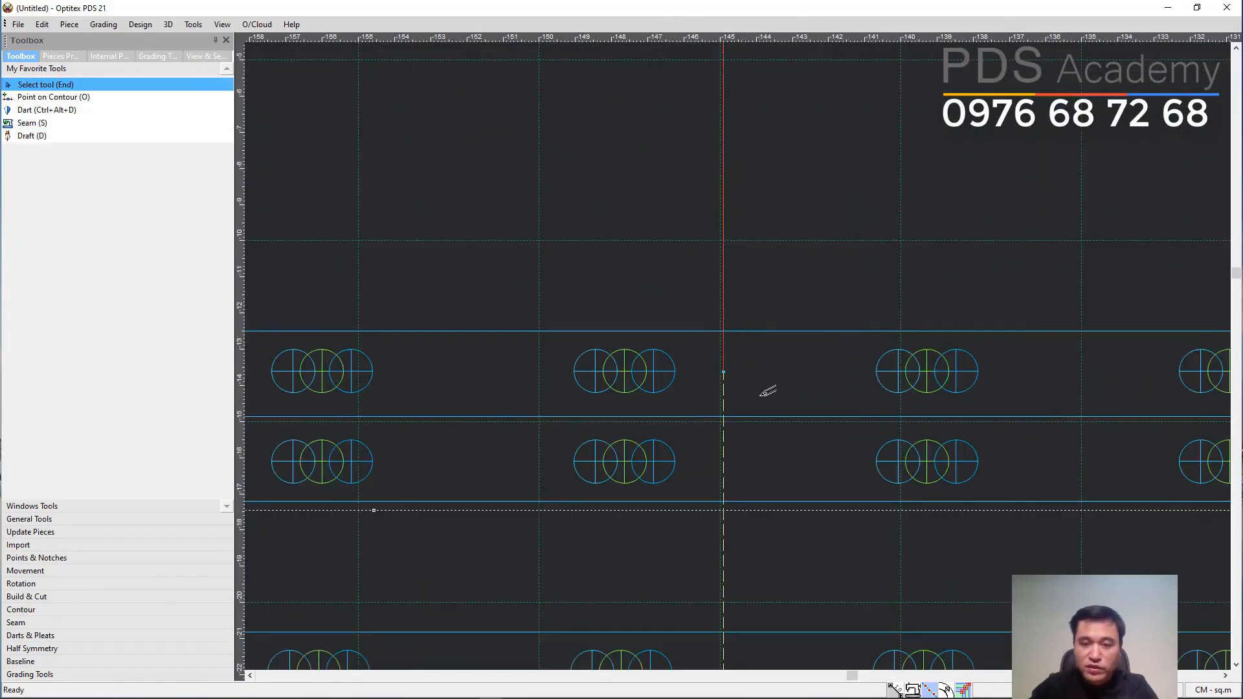
Place a horizontal guide through the centres of THAN TRUOC FAI's upper button row and move the internal line's endpoint onto the guide intersection.
{"action": "scroll", "coordinate": [732, 379], "scroll_direction": "down", "scroll_amount": 4}
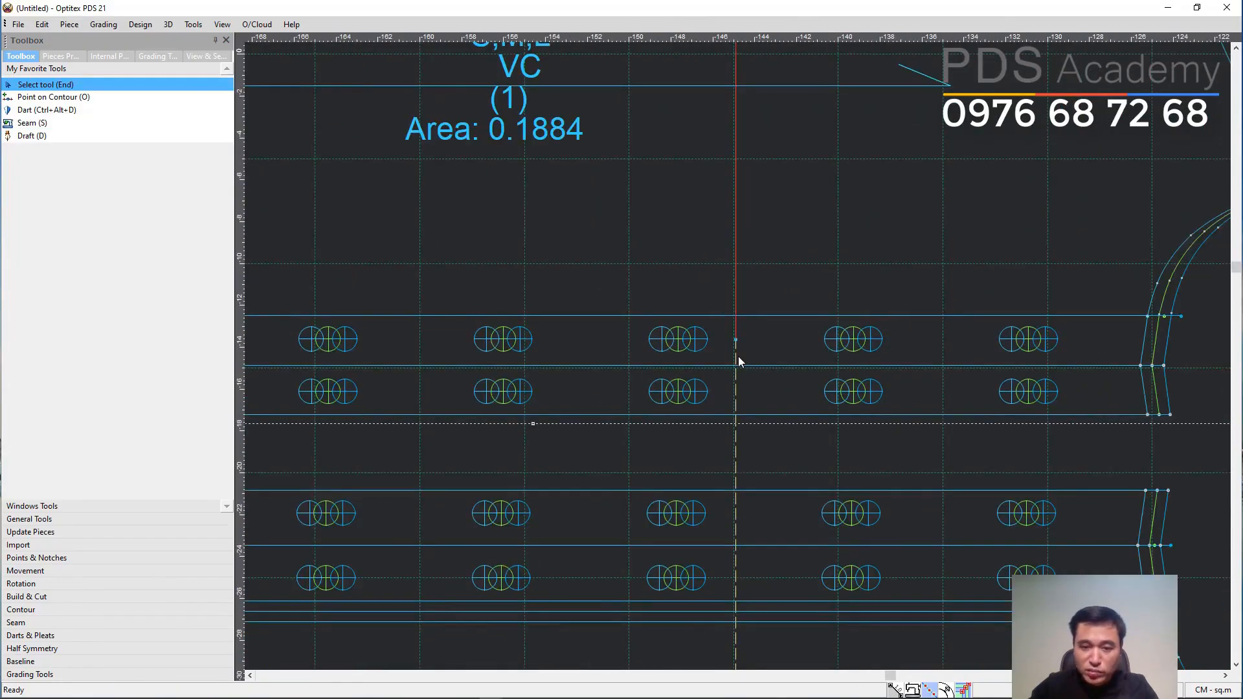
{"action": "scroll", "coordinate": [738, 356], "scroll_direction": "up", "scroll_amount": 3}
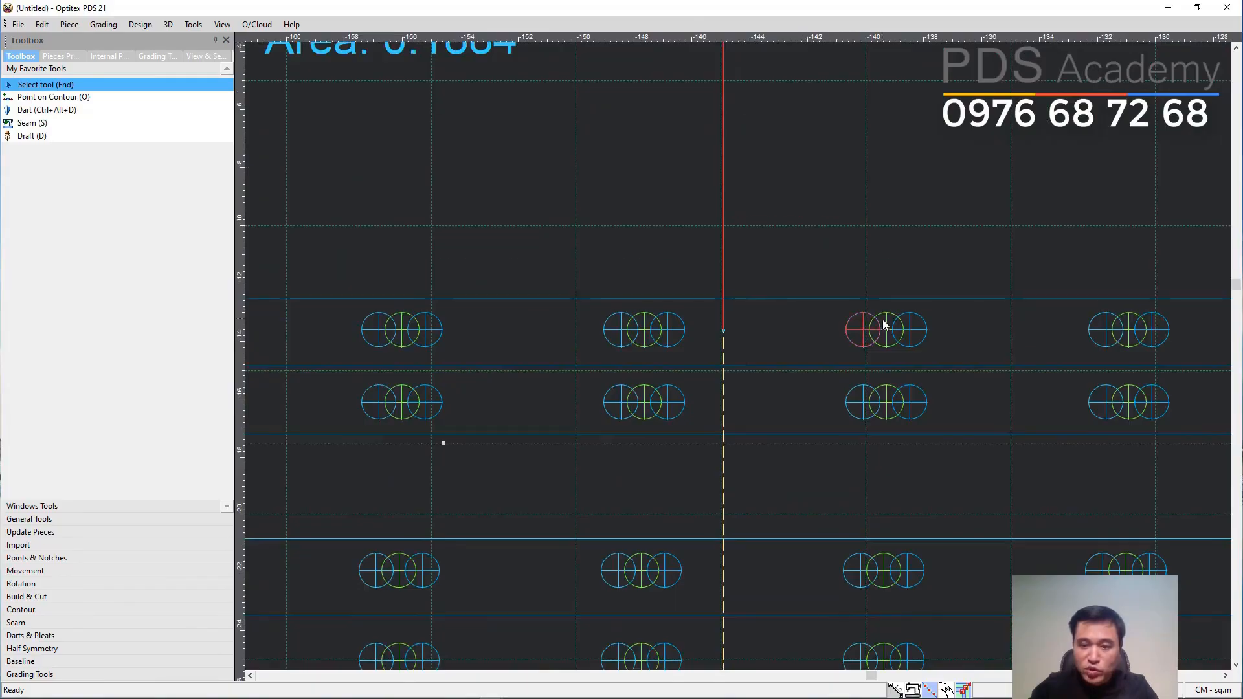
{"action": "scroll", "coordinate": [737, 356], "scroll_direction": "up", "scroll_amount": 3}
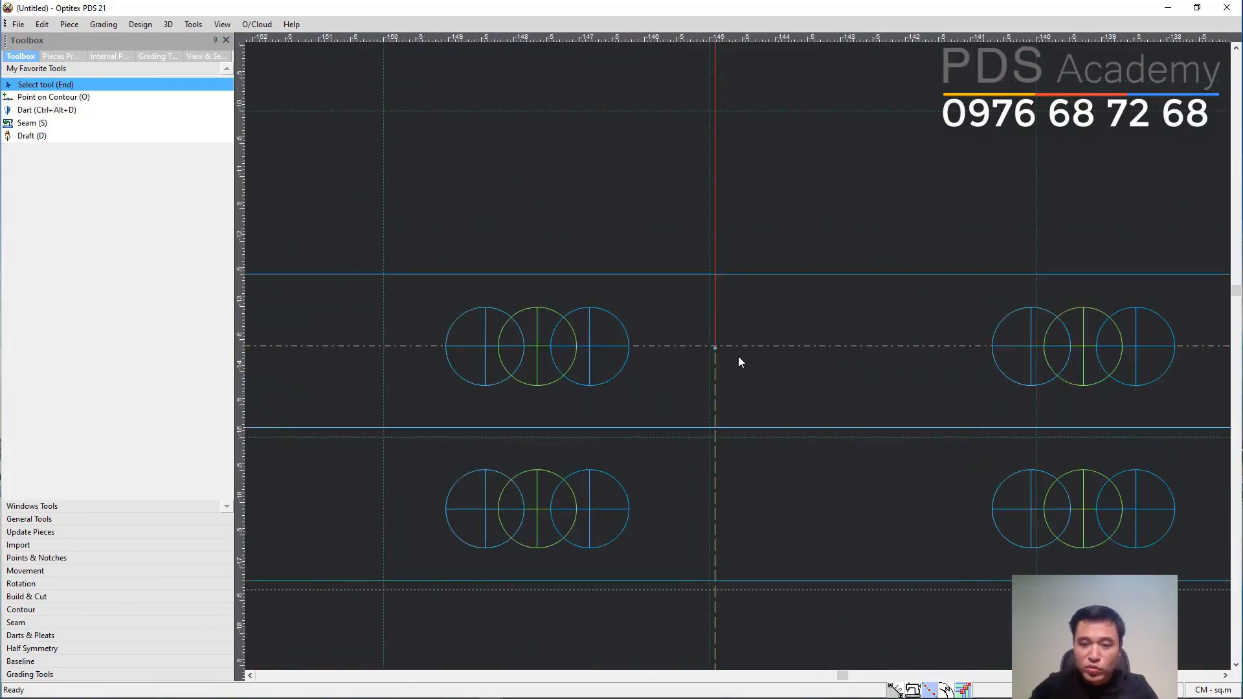
{"action": "scroll", "coordinate": [737, 358], "scroll_direction": "up", "scroll_amount": 1}
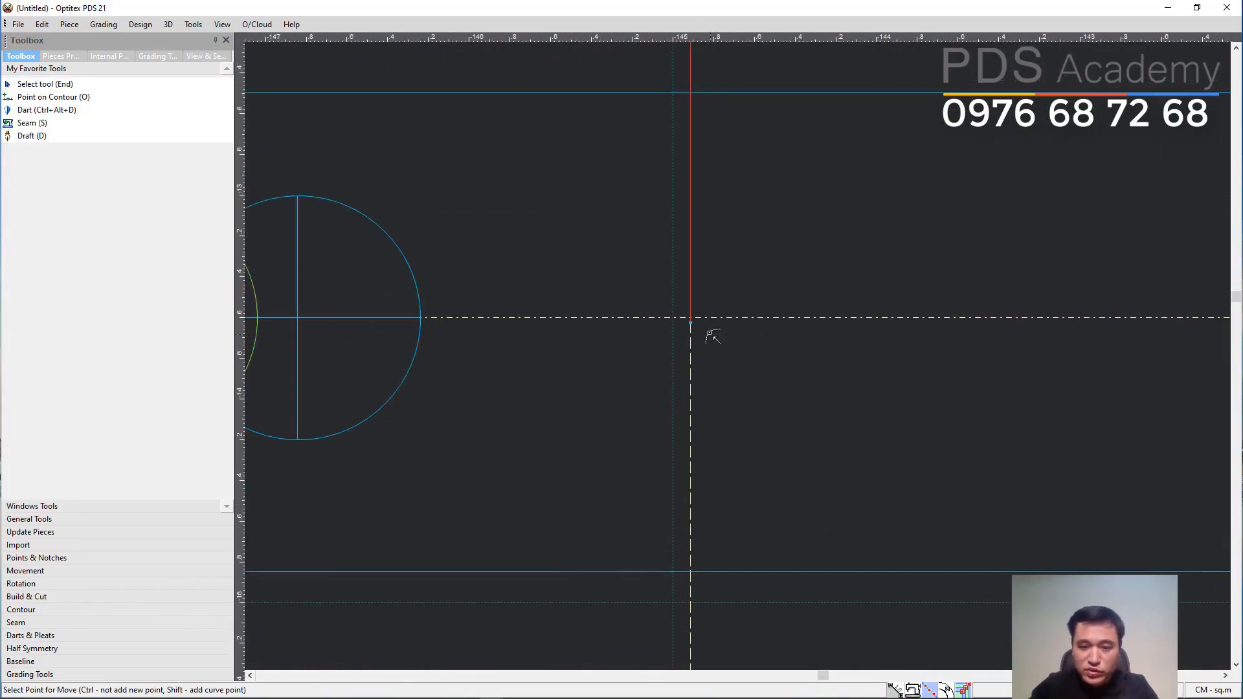
{"action": "left_click", "coordinate": [691, 320]}
{"action": "left_click", "coordinate": [692, 321]}
{"action": "key", "text": "End"}
Move the THAN TRUOC TRAI piece so its underarm corner points lie on the vertical guide line.
{"action": "scroll", "coordinate": [739, 356], "scroll_direction": "down", "scroll_amount": 3}
{"action": "scroll", "coordinate": [739, 356], "scroll_direction": "down", "scroll_amount": 4}
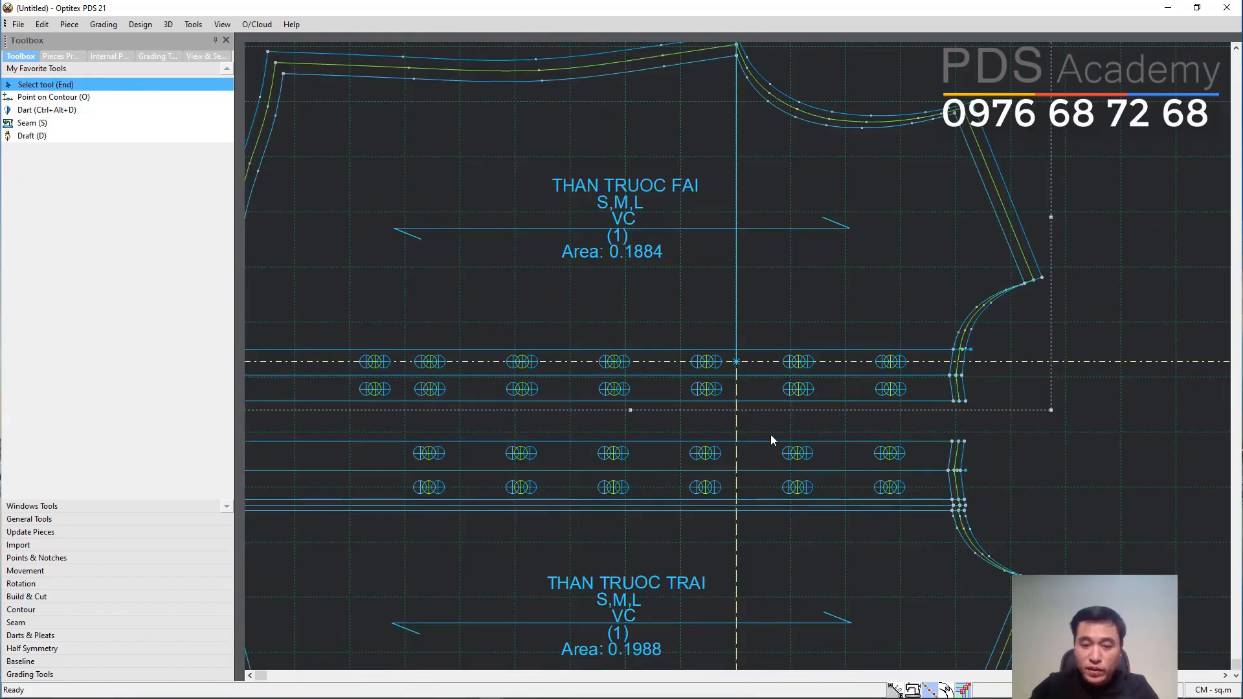
{"action": "scroll", "coordinate": [932, 421], "scroll_direction": "down", "scroll_amount": 2}
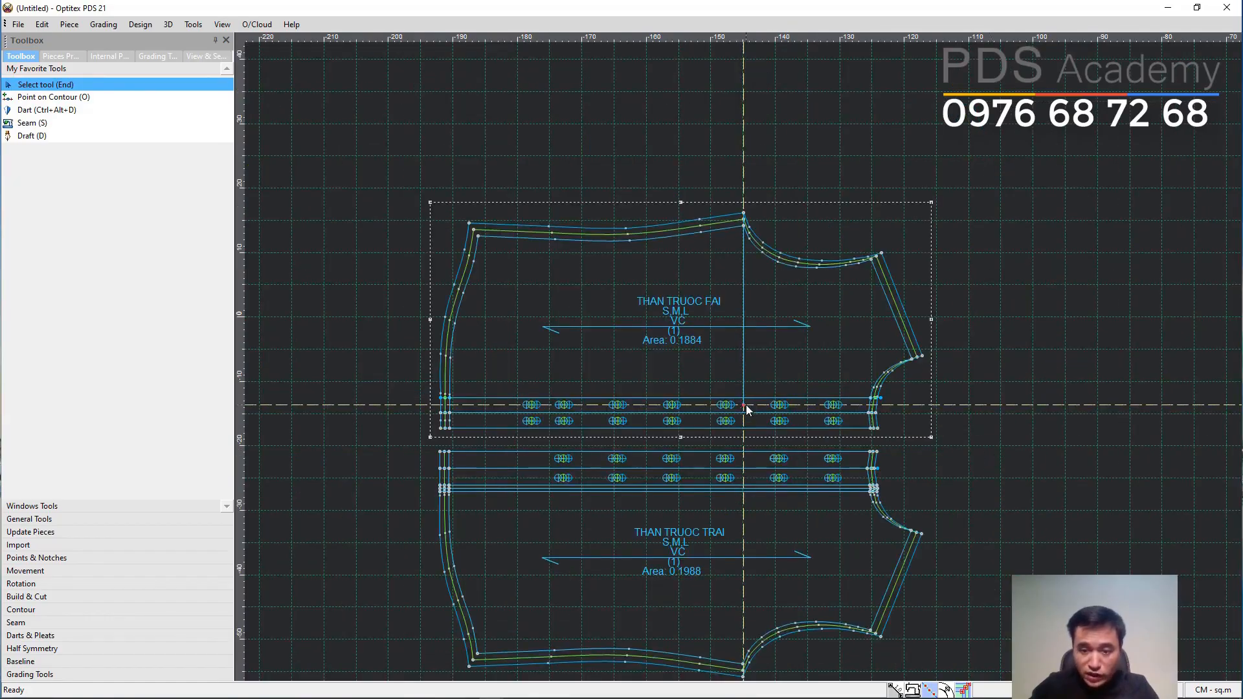
{"action": "scroll", "coordinate": [738, 590], "scroll_direction": "up", "scroll_amount": 5}
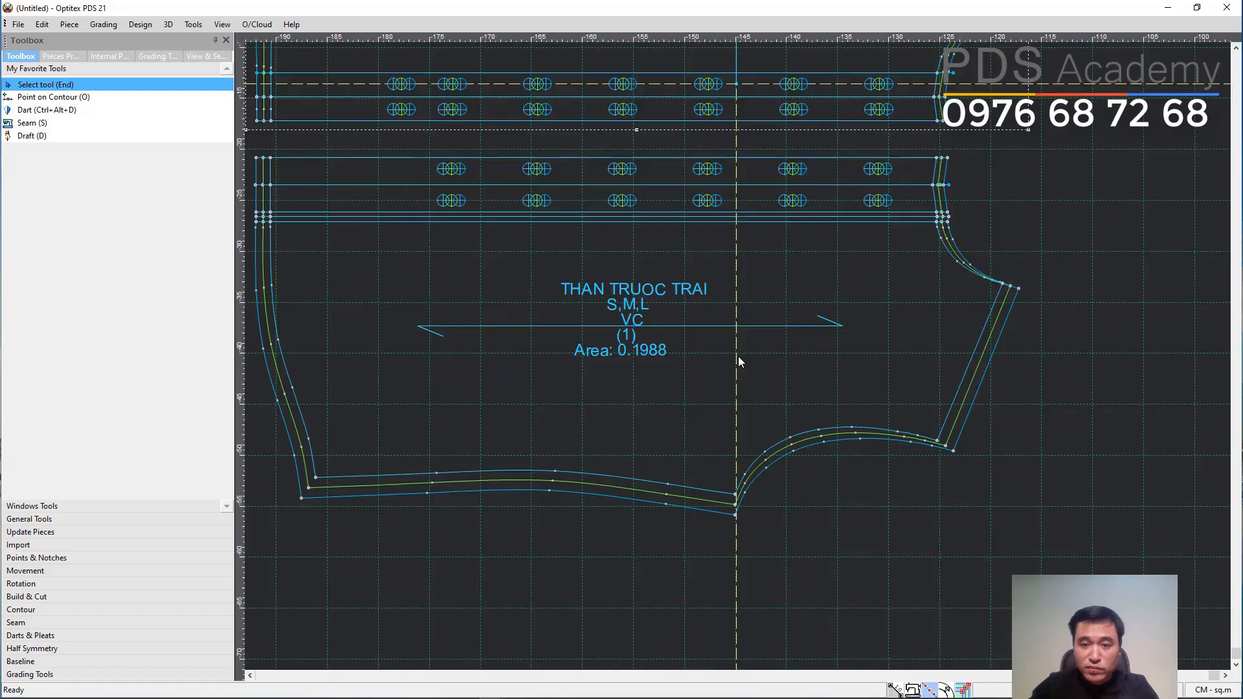
{"action": "scroll", "coordinate": [739, 514], "scroll_direction": "up", "scroll_amount": 3}
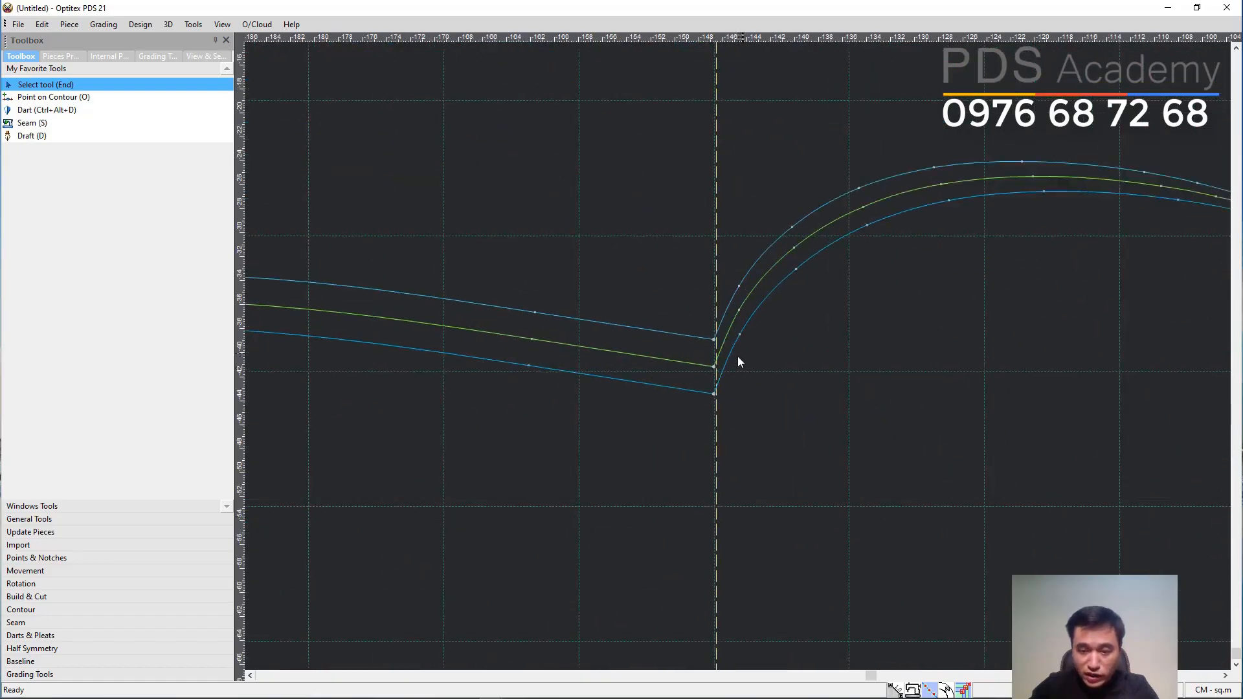
{"action": "left_click", "coordinate": [710, 337]}
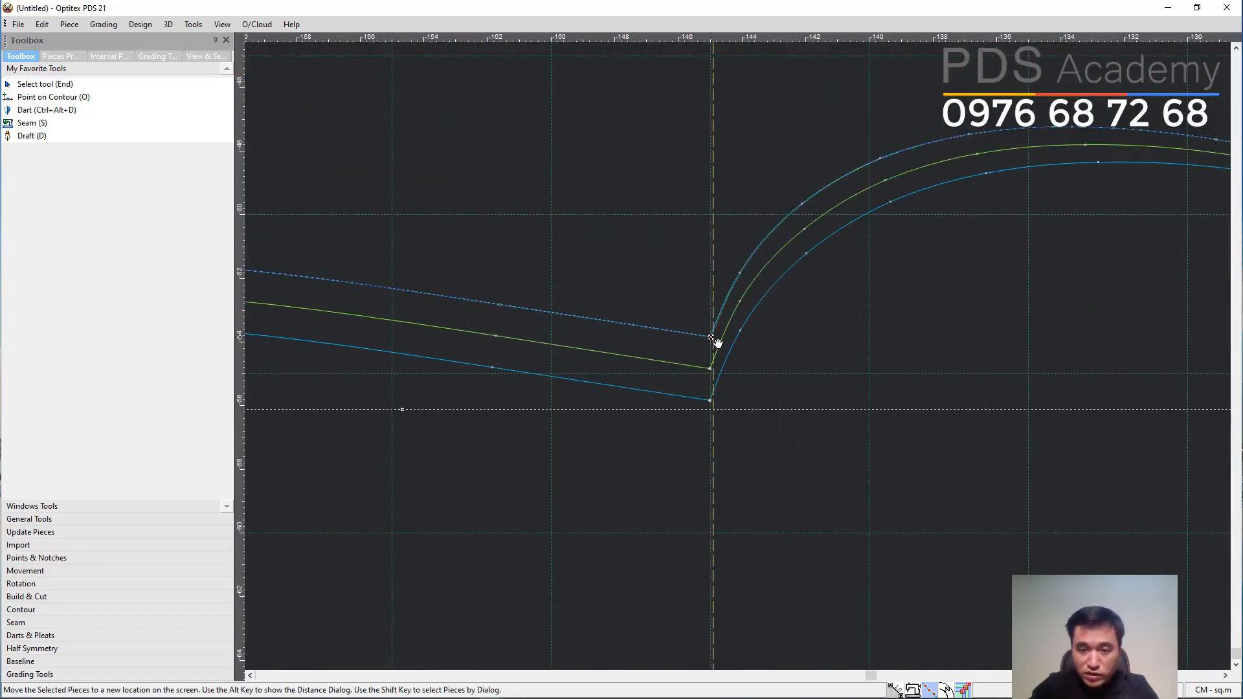
{"action": "scroll", "coordinate": [730, 277], "scroll_direction": "down", "scroll_amount": 3}
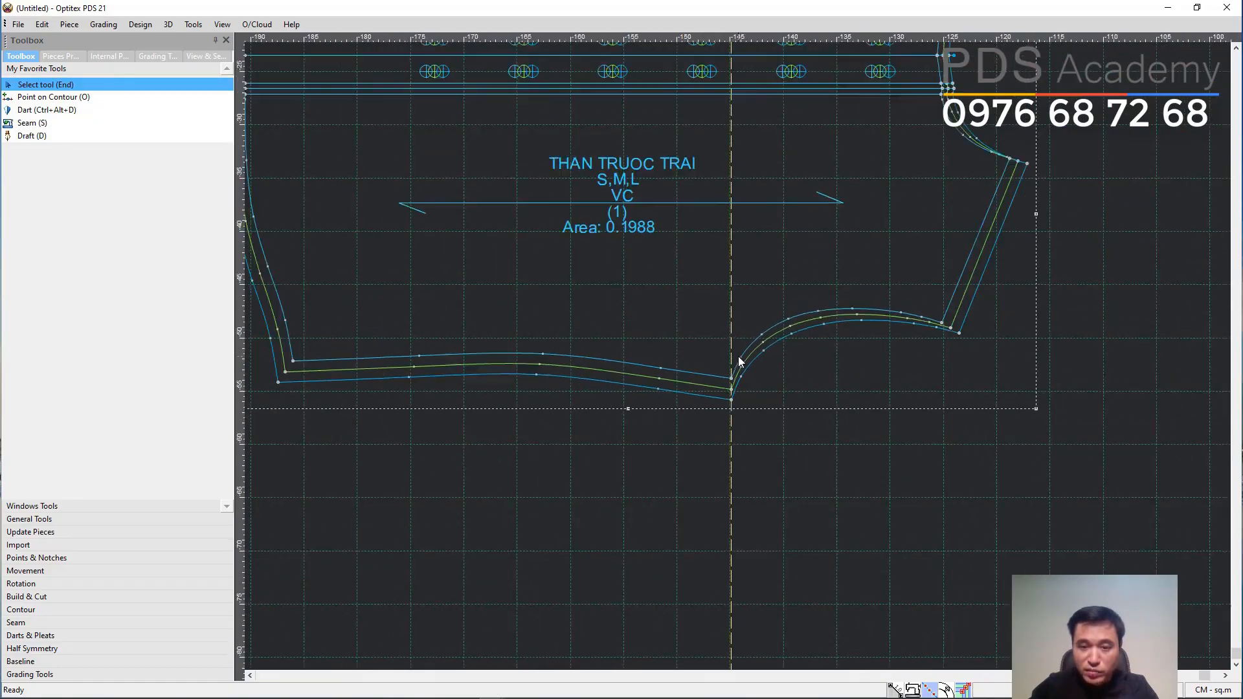
Place a horizontal guide line through the button centres of THAN TRUOC TRAI's lower button row.
{"action": "scroll", "coordinate": [810, 194], "scroll_direction": "up", "scroll_amount": 2}
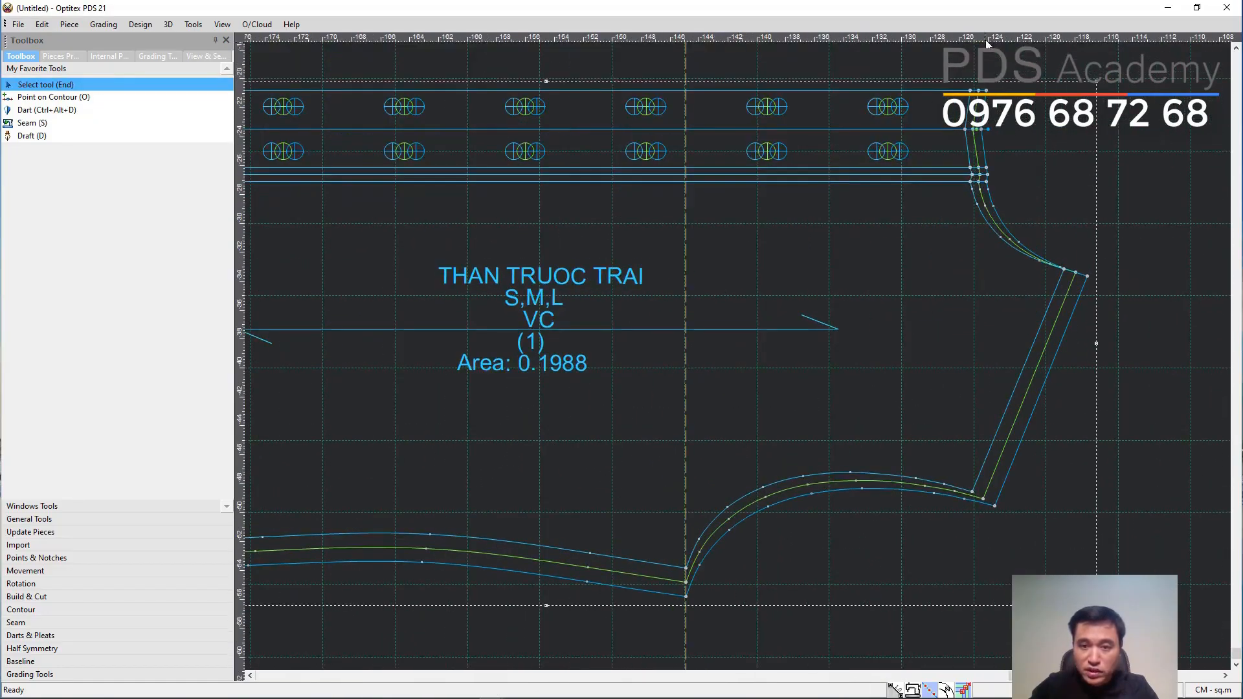
{"action": "left_click", "coordinate": [906, 151]}
{"action": "scroll", "coordinate": [739, 356], "scroll_direction": "up", "scroll_amount": 4}
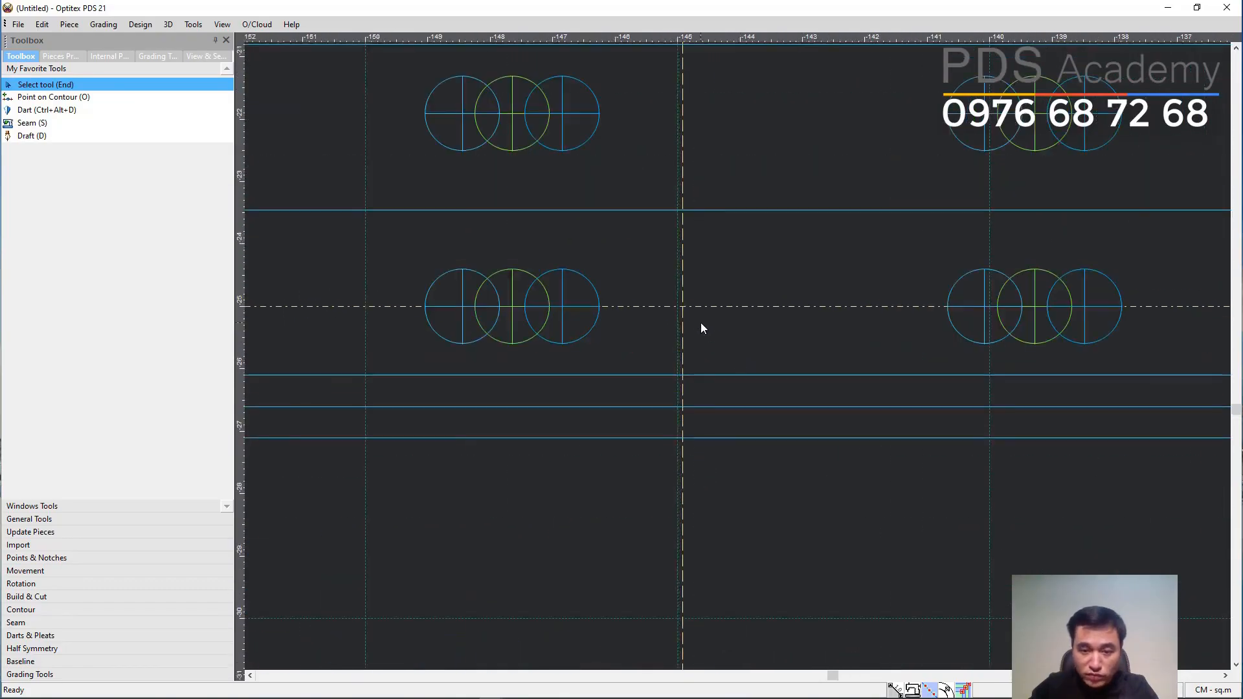
{"action": "scroll", "coordinate": [740, 368], "scroll_direction": "down", "scroll_amount": 2}
{"action": "scroll", "coordinate": [740, 367], "scroll_direction": "down", "scroll_amount": 4}
{"action": "scroll", "coordinate": [752, 345], "scroll_direction": "up", "scroll_amount": 2}
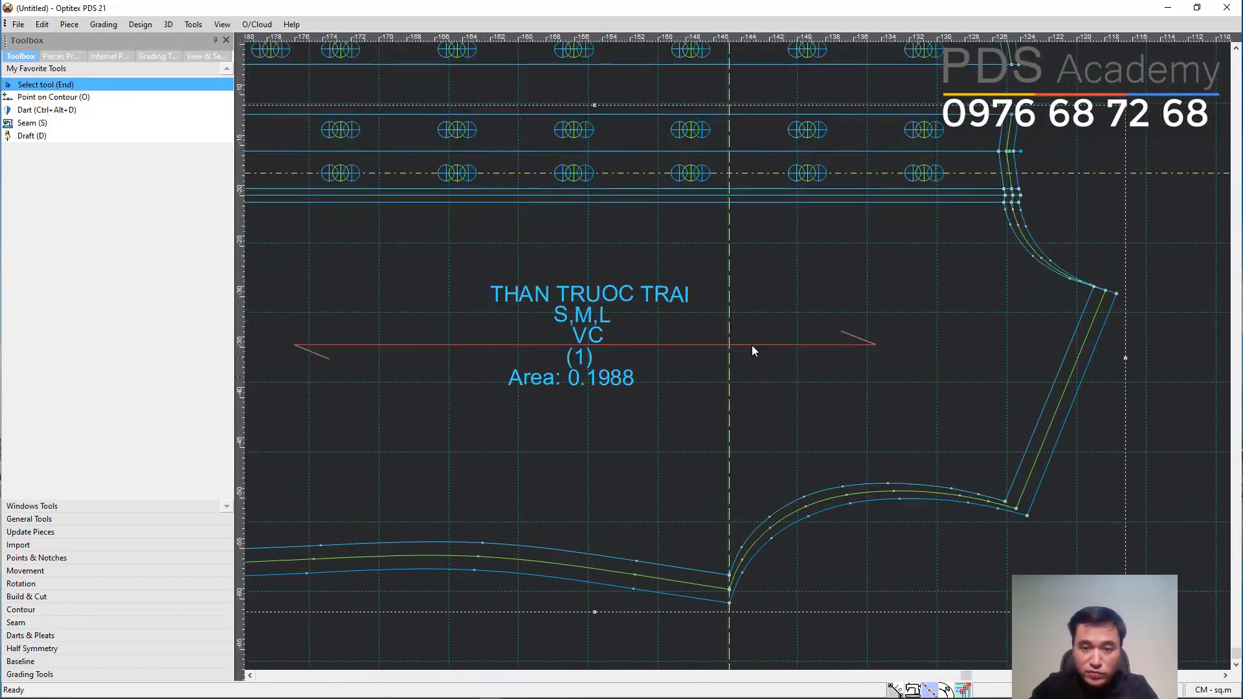
Draft an internal line on THAN TRUOC TRAI along the vertical guide between the underarm point and the lower button row's guide.
{"action": "left_click", "coordinate": [32, 136]}
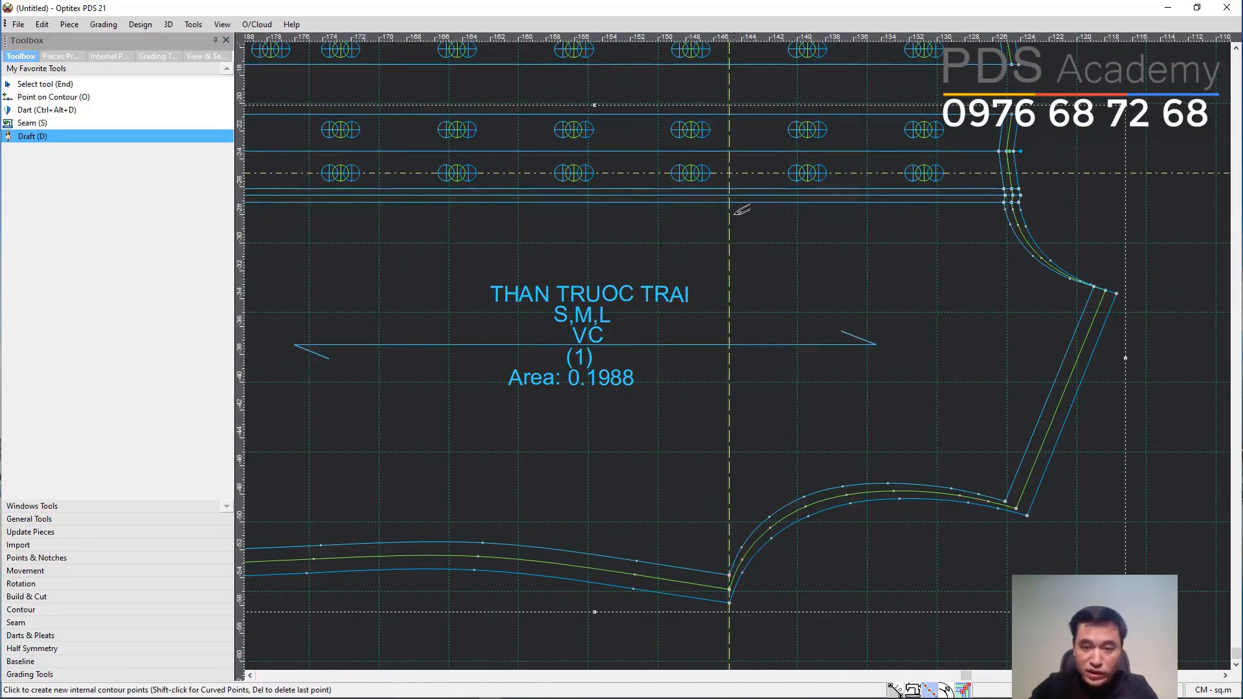
{"action": "scroll", "coordinate": [735, 208], "scroll_direction": "up", "scroll_amount": 3}
{"action": "left_click", "coordinate": [709, 234]}
{"action": "key", "text": "End"}
{"action": "scroll", "coordinate": [836, 548], "scroll_direction": "down", "scroll_amount": 1}
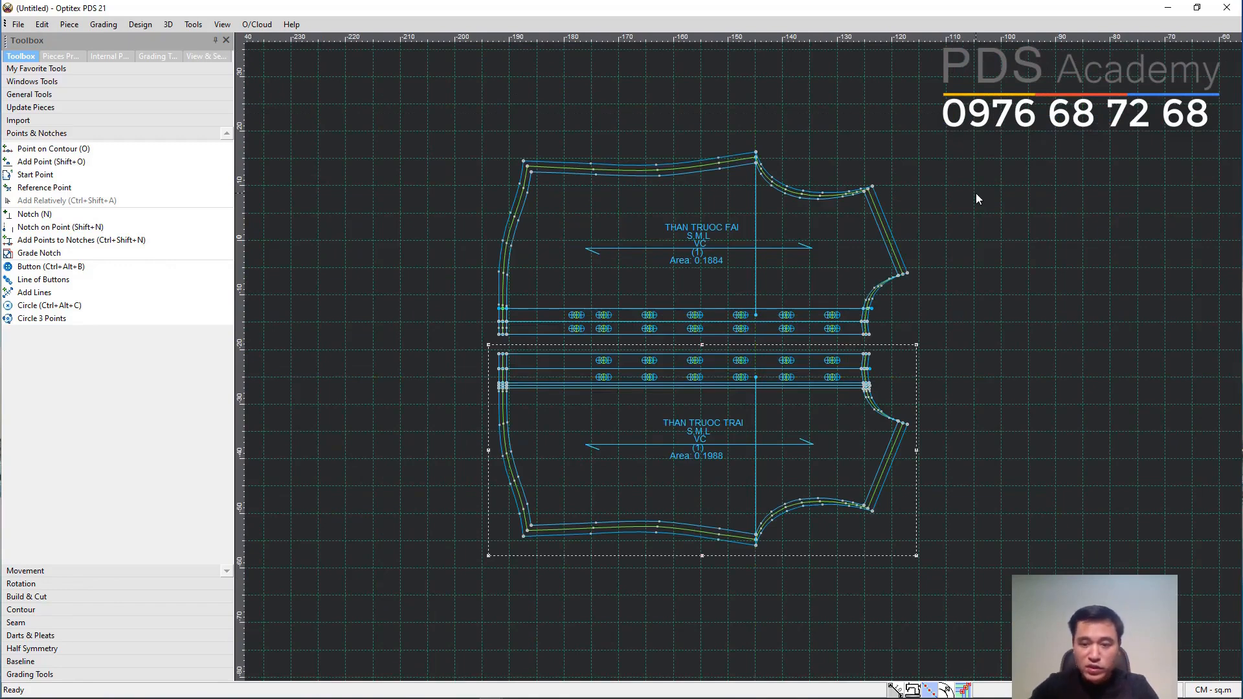
Move the THAN TRUOC FAI piece so its internal line's endpoint sits on the grid intersection at about X -145, Y -15.
{"action": "left_click", "coordinate": [609, 225]}
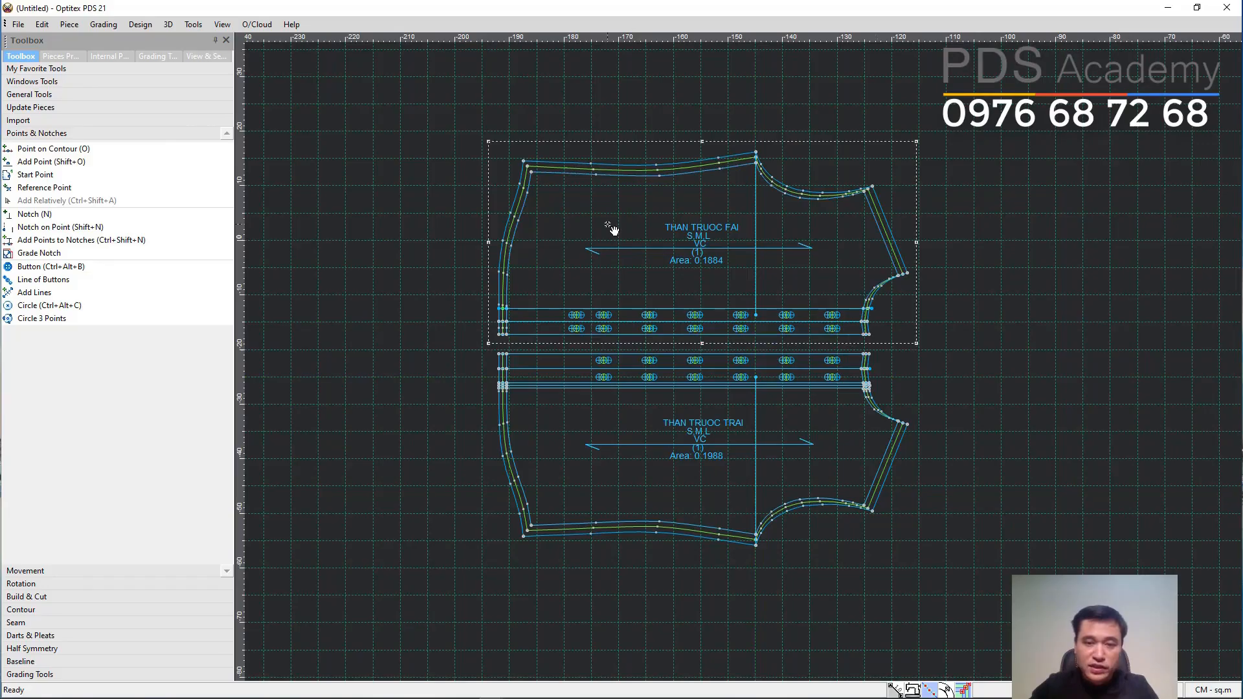
{"action": "scroll", "coordinate": [738, 356], "scroll_direction": "up", "scroll_amount": 8}
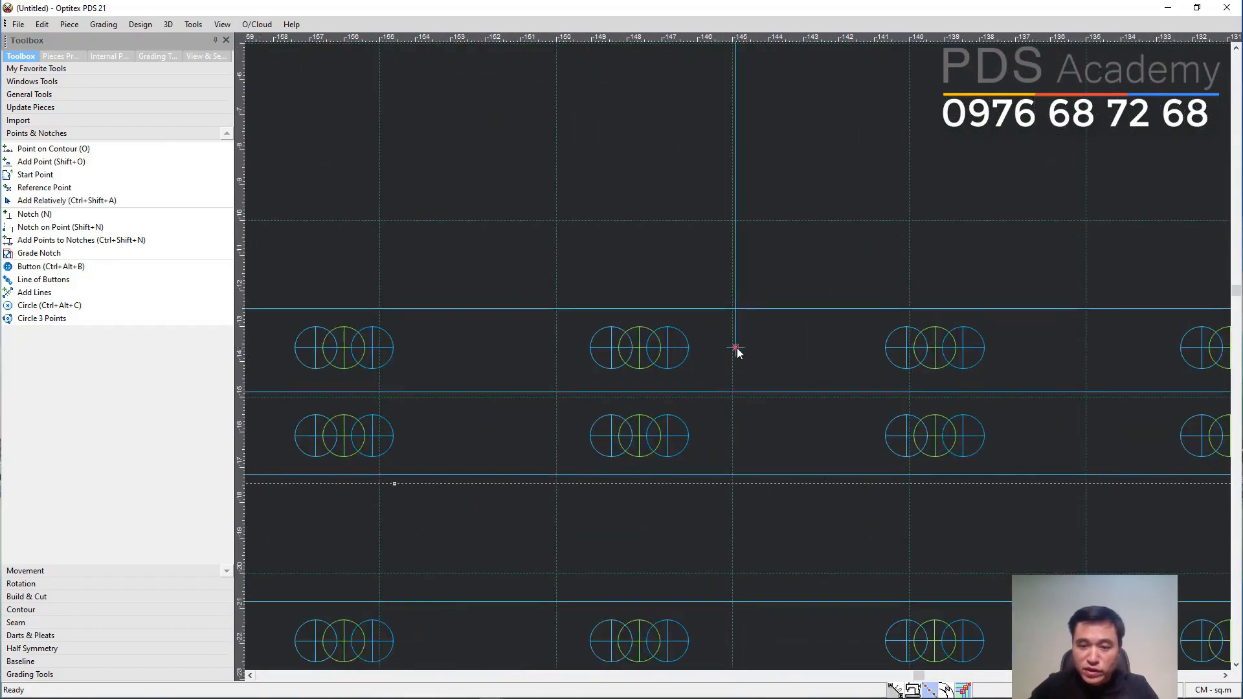
{"action": "mouse_move", "coordinate": [736, 350]}
{"action": "left_mouse_down"}
{"action": "mouse_move", "coordinate": [711, 410]}
{"action": "mouse_move", "coordinate": [736, 399]}
{"action": "left_mouse_up"}
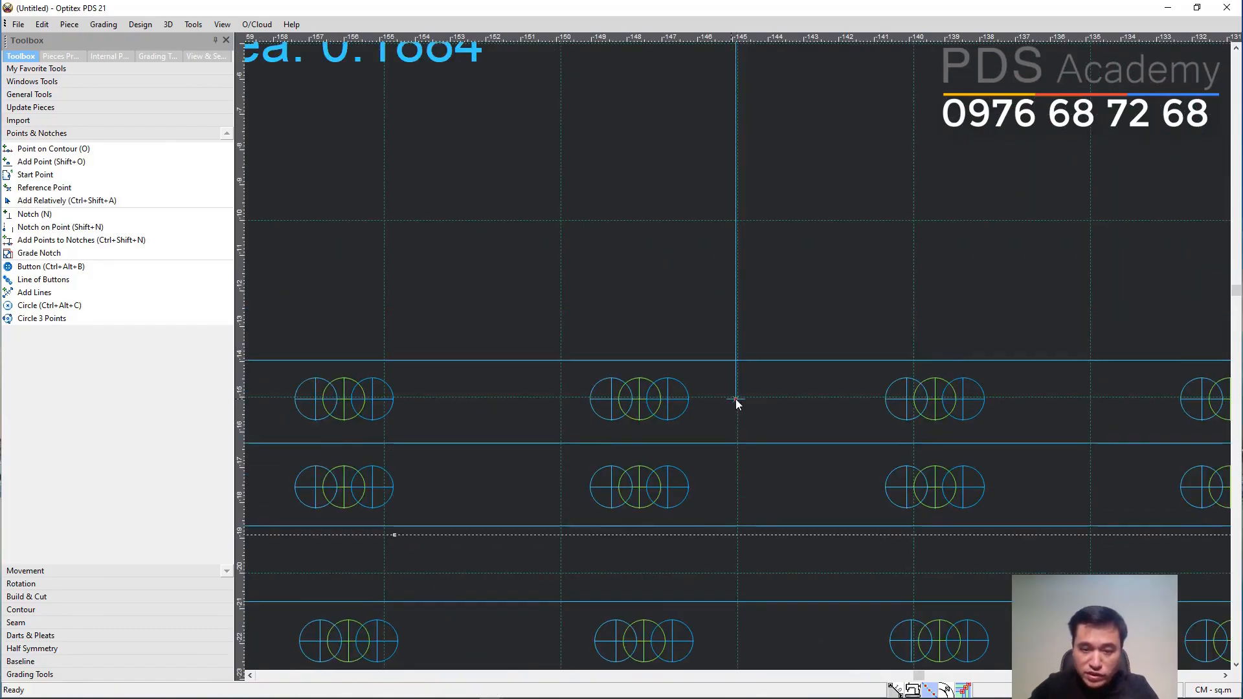
{"action": "scroll", "coordinate": [736, 356], "scroll_direction": "up", "scroll_amount": 3}
{"action": "left_click", "coordinate": [739, 350]}
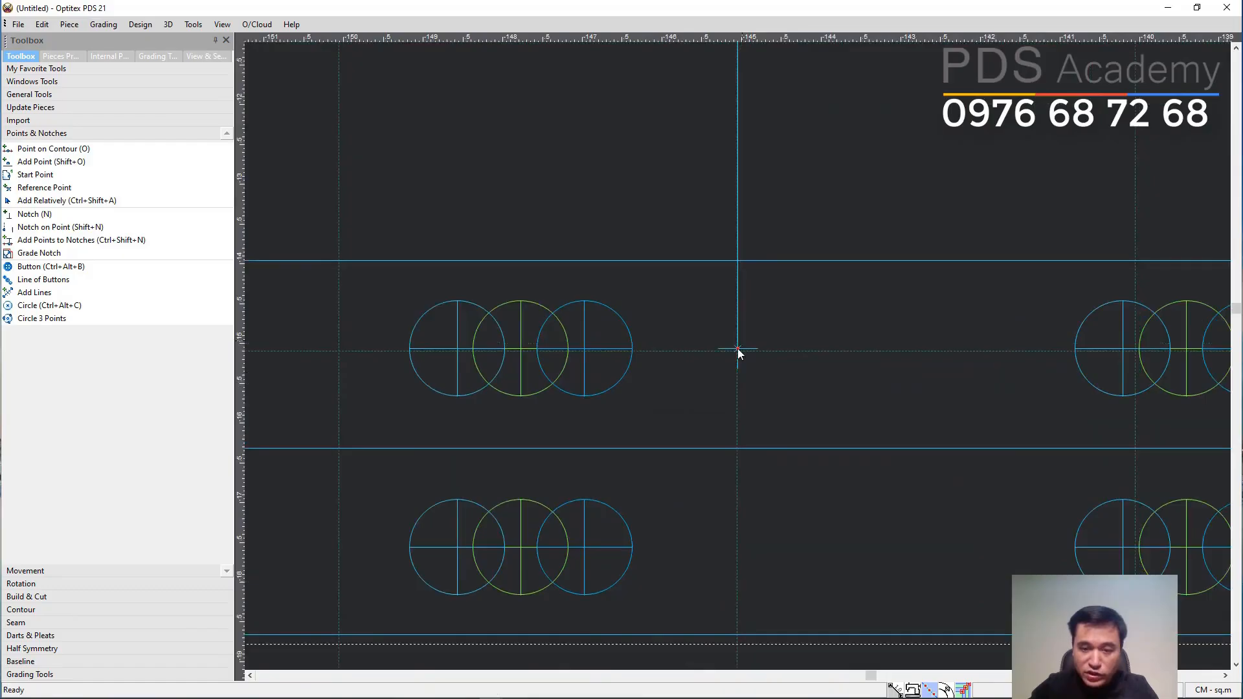
{"action": "scroll", "coordinate": [738, 353], "scroll_direction": "up", "scroll_amount": 2}
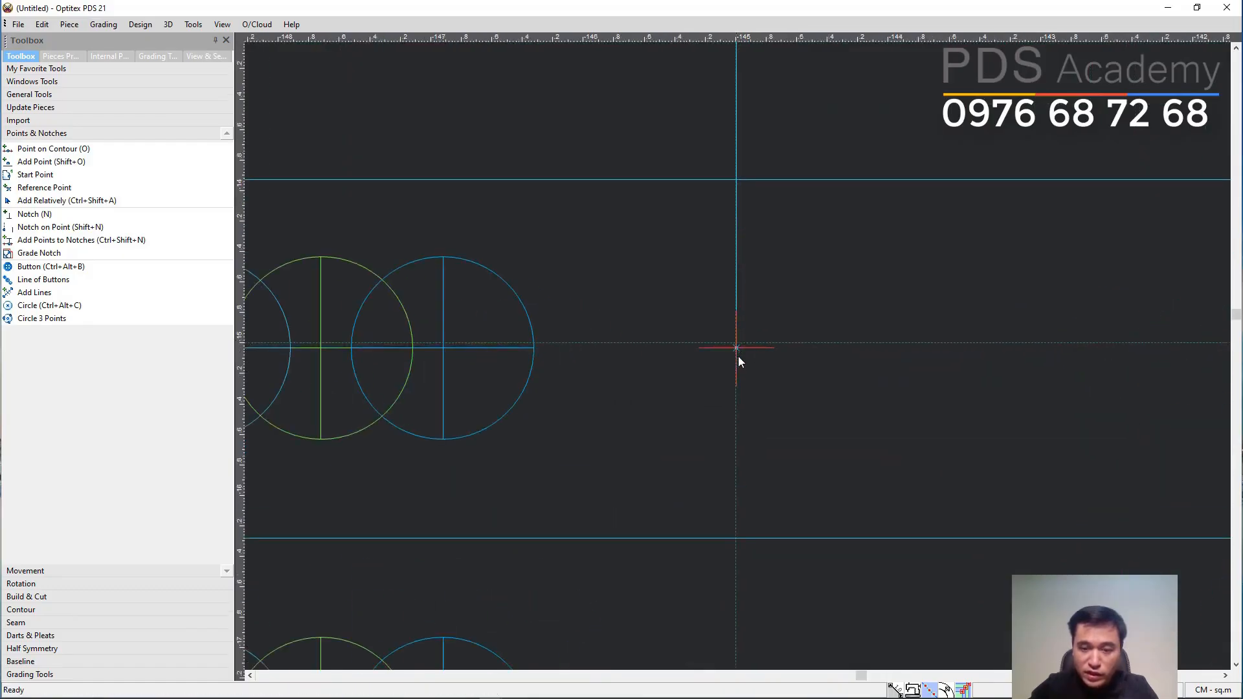
{"action": "left_click", "coordinate": [734, 349]}
{"action": "scroll", "coordinate": [739, 357], "scroll_direction": "down", "scroll_amount": 1}
{"action": "scroll", "coordinate": [740, 357], "scroll_direction": "down", "scroll_amount": 6}
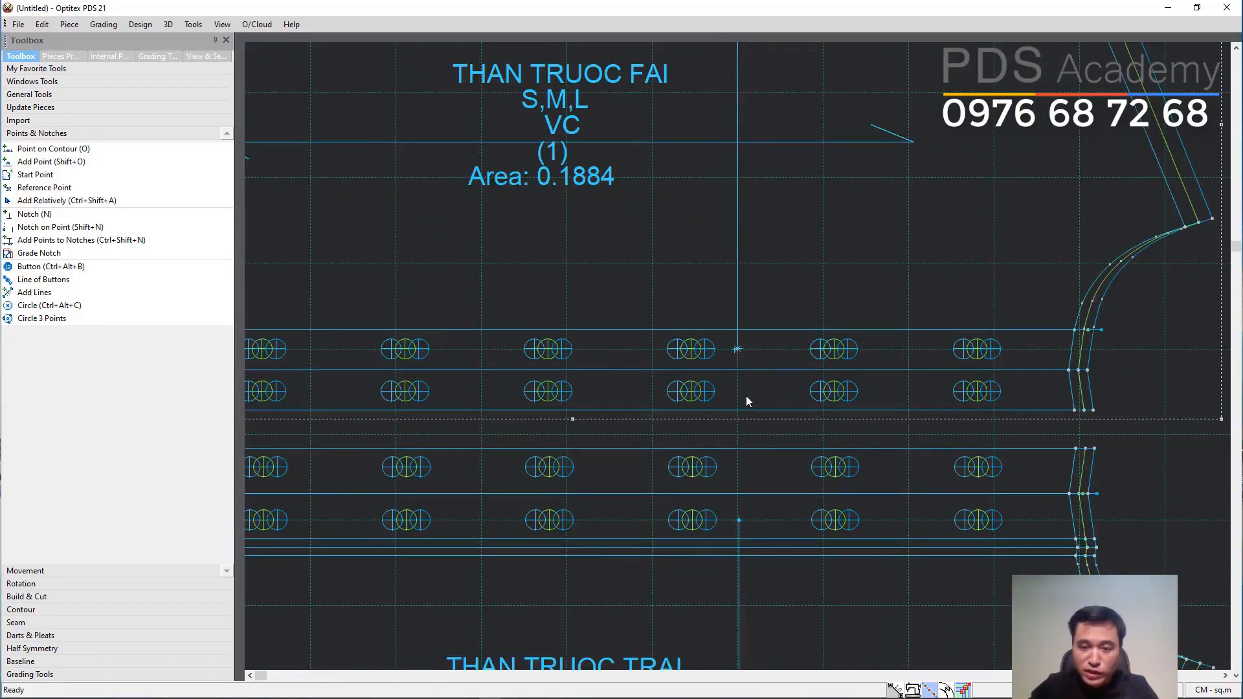
Move the THAN TRUOC TRAI piece so its internal line's endpoint sits on the grid intersection at about X -145, Y -25.
{"action": "scroll", "coordinate": [740, 430], "scroll_direction": "up", "scroll_amount": 2}
{"action": "left_click", "coordinate": [740, 430]}
{"action": "scroll", "coordinate": [739, 441], "scroll_direction": "up", "scroll_amount": 4}
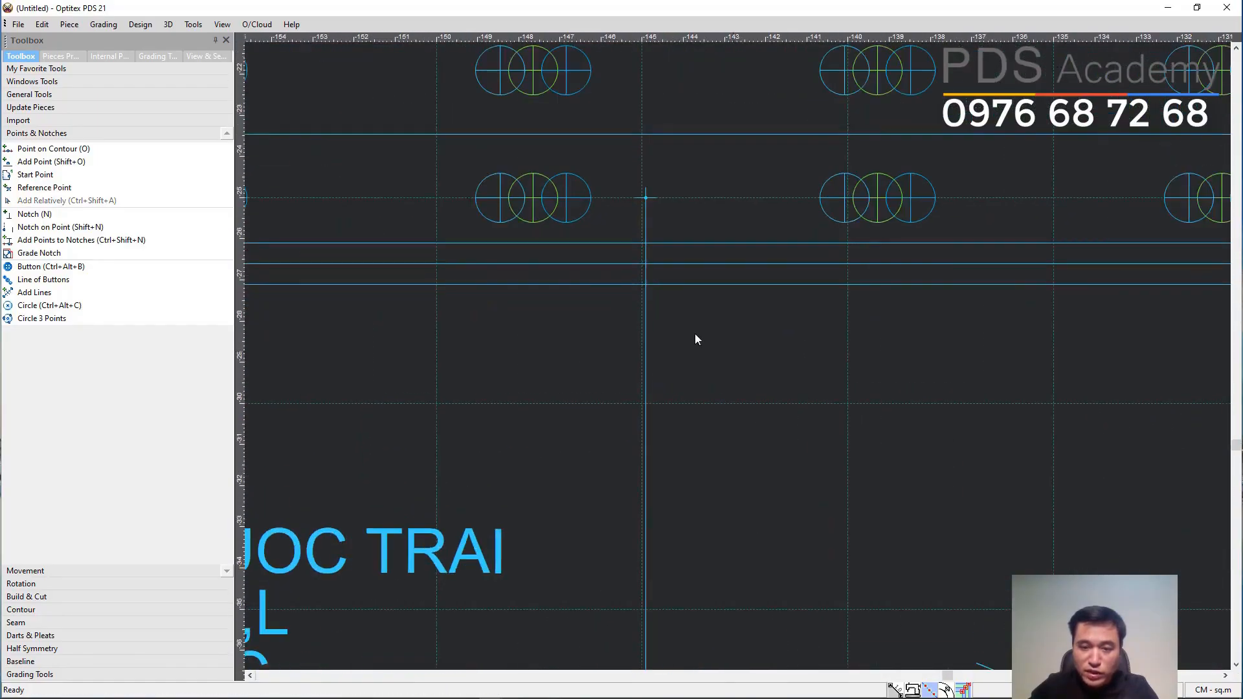
{"action": "scroll", "coordinate": [740, 361], "scroll_direction": "up", "scroll_amount": 2}
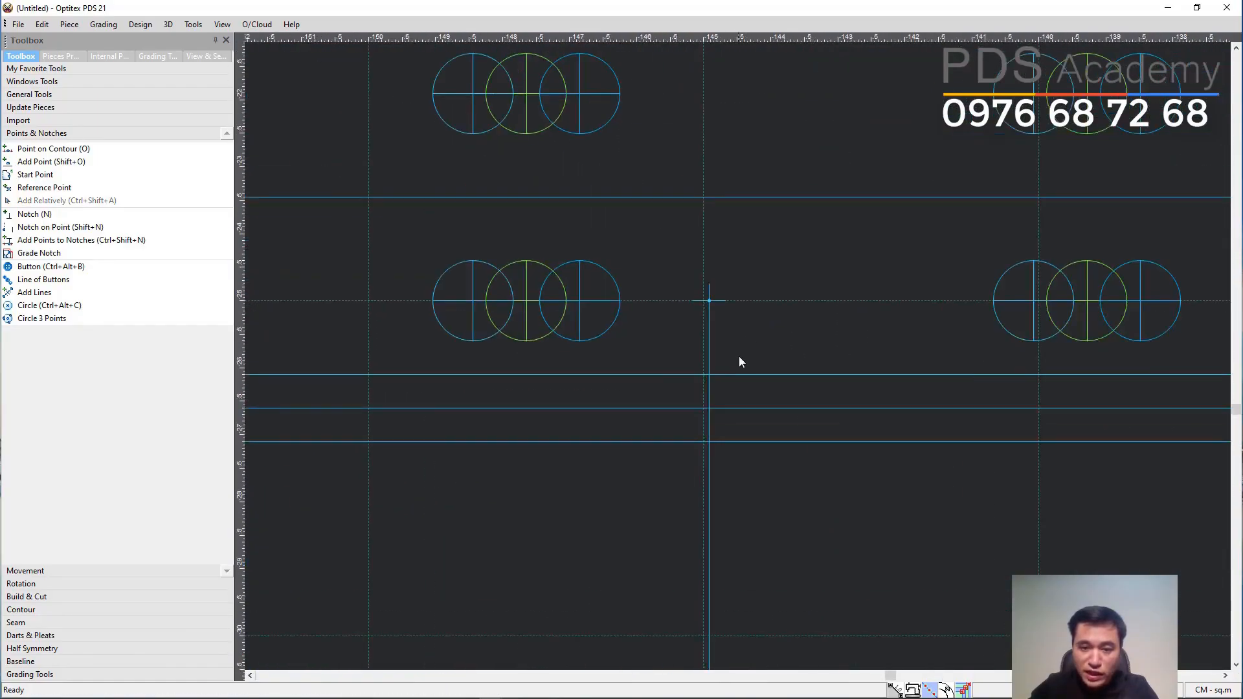
{"action": "left_click", "coordinate": [709, 300]}
{"action": "key", "text": "space"}
{"action": "left_click", "coordinate": [709, 301]}
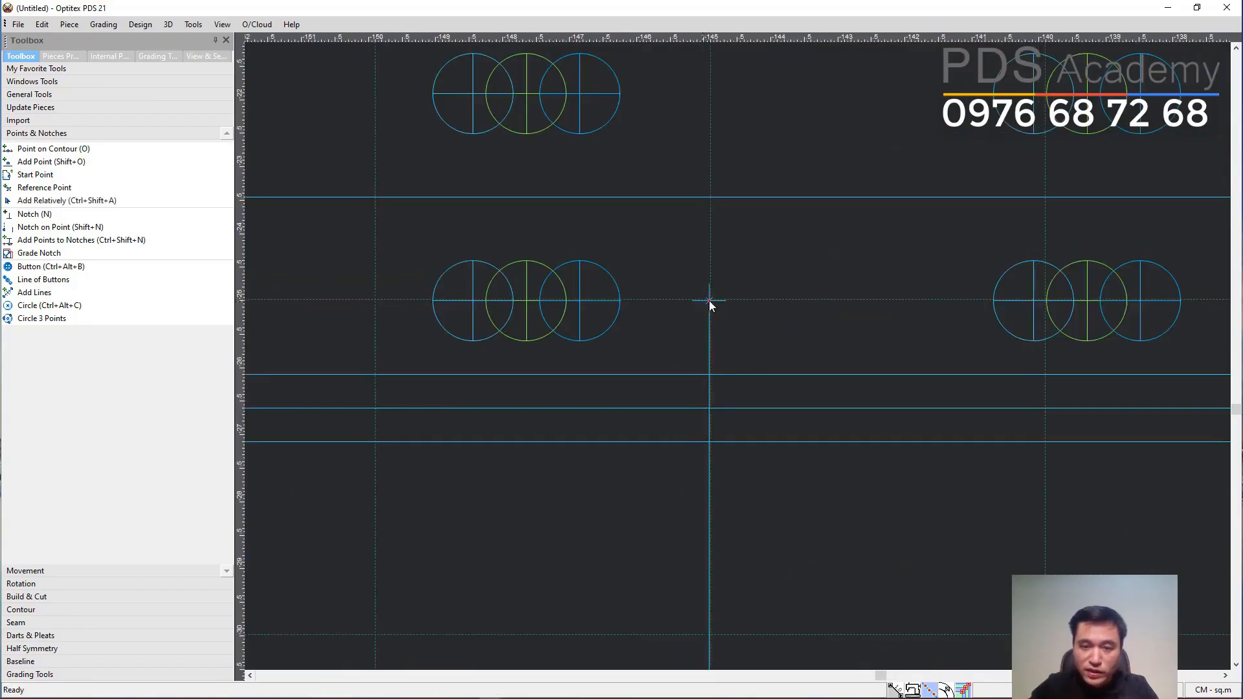
{"action": "key", "text": "space"}
{"action": "left_click", "coordinate": [713, 300]}
{"action": "key", "text": "space"}
{"action": "left_click", "coordinate": [710, 302]}
{"action": "scroll", "coordinate": [724, 378], "scroll_direction": "down", "scroll_amount": 6}
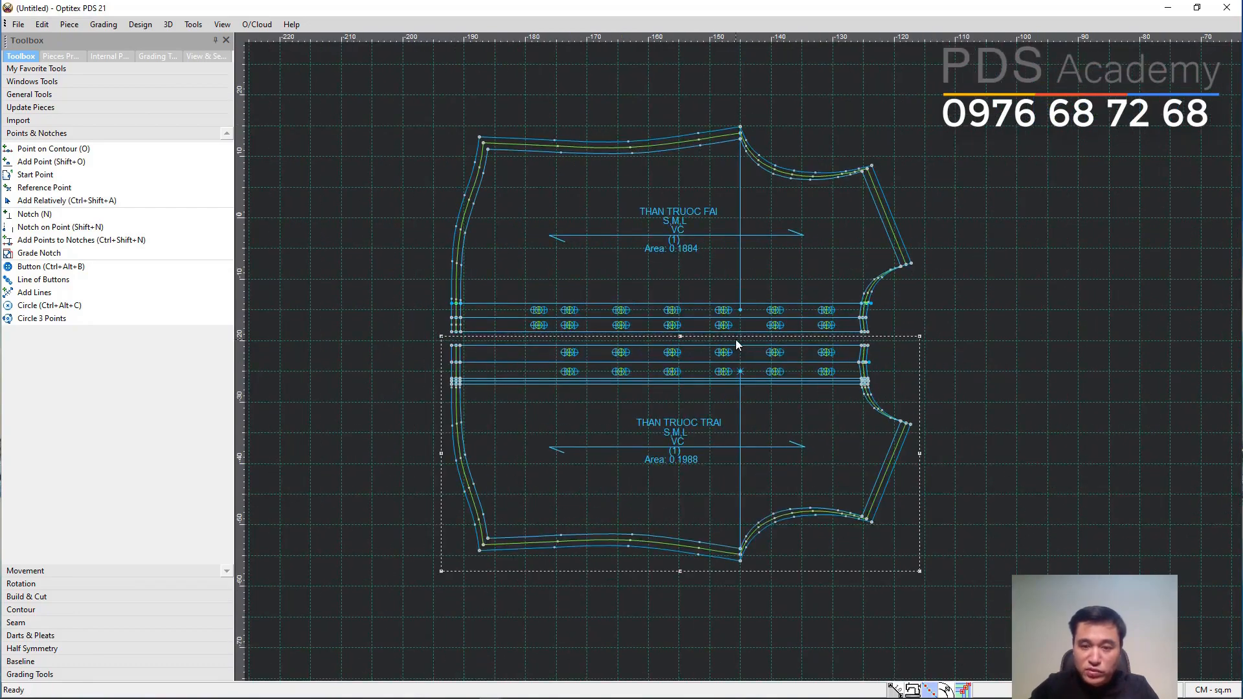
Examine how the button rows, underarm points and internal lines of both front pieces line up with the grid.
{"action": "scroll", "coordinate": [744, 363], "scroll_direction": "up", "scroll_amount": 2}
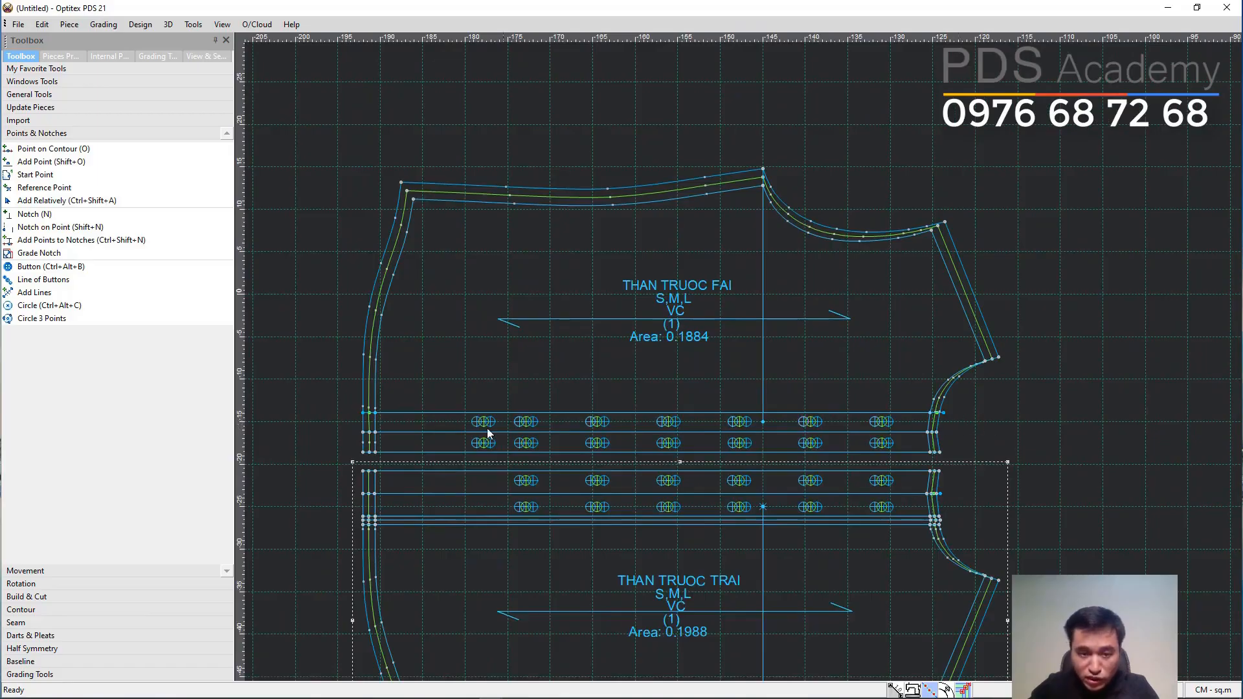
{"action": "scroll", "coordinate": [769, 441], "scroll_direction": "up", "scroll_amount": 2}
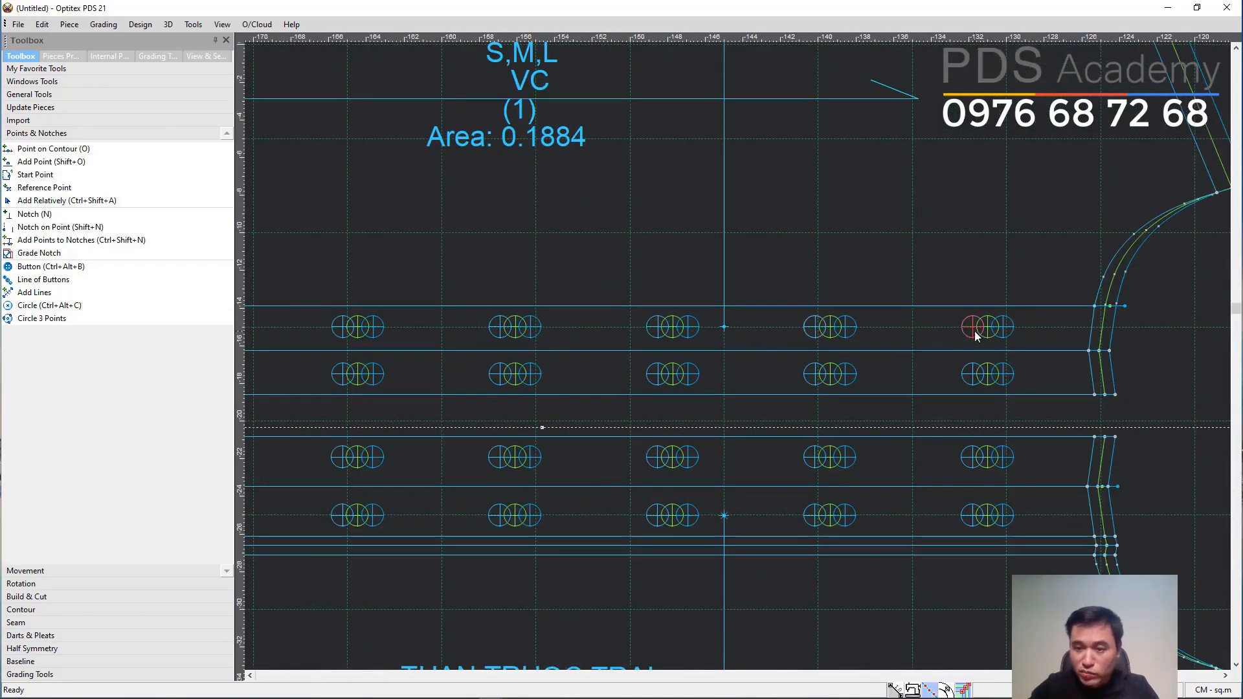
{"action": "scroll", "coordinate": [738, 356], "scroll_direction": "down", "scroll_amount": 3}
{"action": "scroll", "coordinate": [738, 355], "scroll_direction": "up", "scroll_amount": 2}
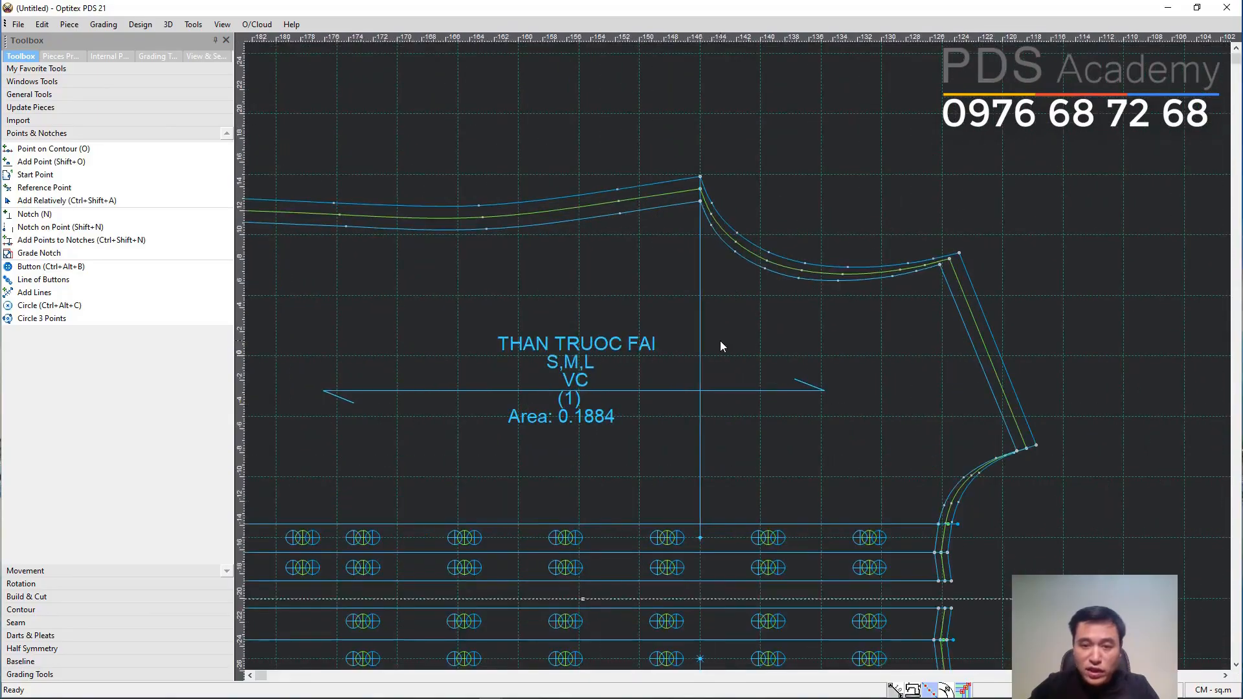
{"action": "scroll", "coordinate": [738, 355], "scroll_direction": "up", "scroll_amount": 1}
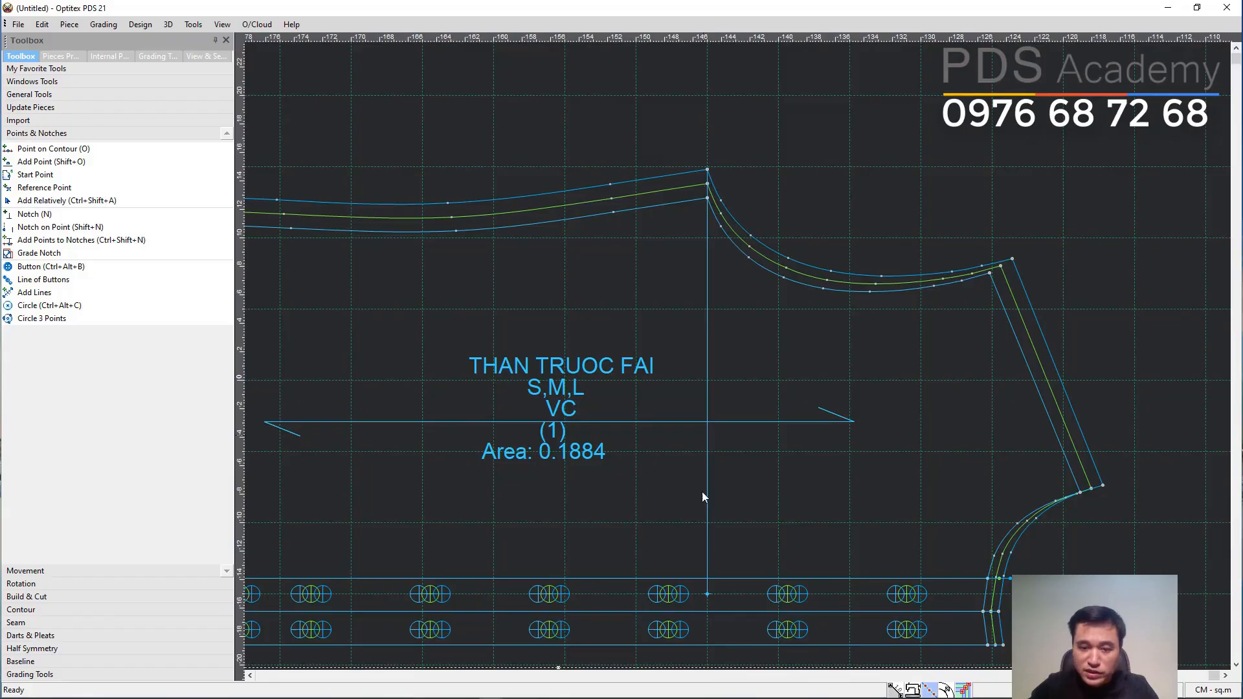
{"action": "scroll", "coordinate": [743, 376], "scroll_direction": "down", "scroll_amount": 3}
{"action": "scroll", "coordinate": [754, 324], "scroll_direction": "up", "scroll_amount": 3}
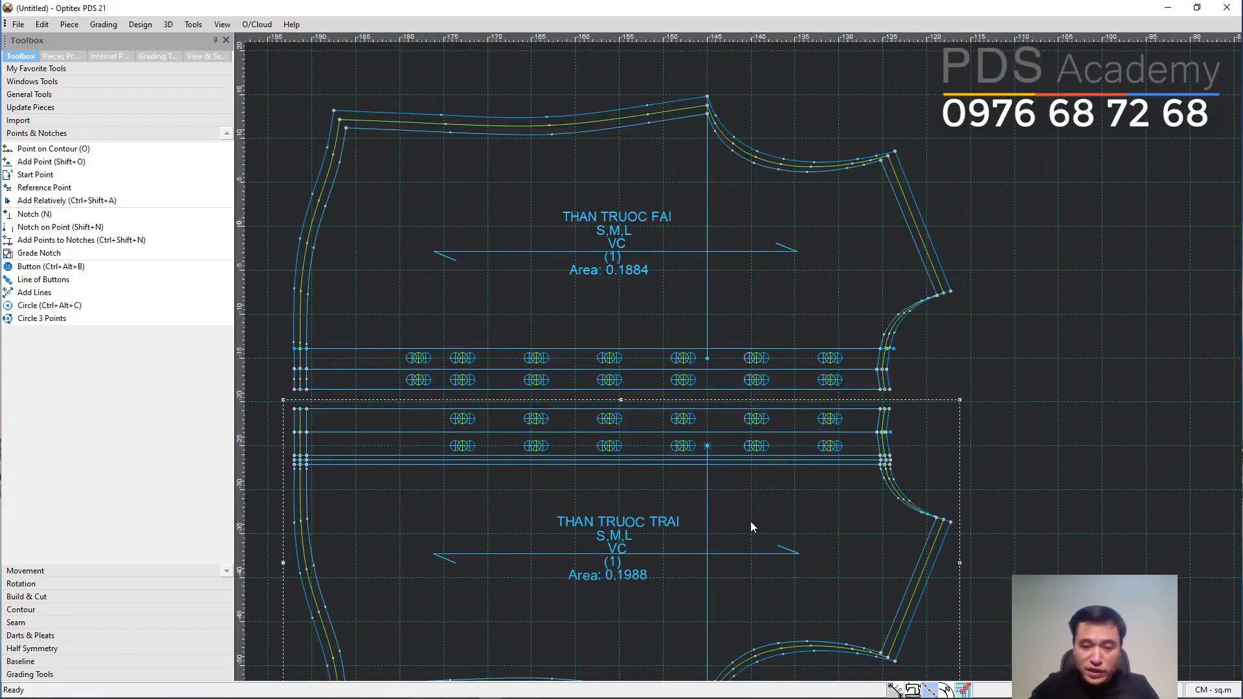
{"action": "scroll", "coordinate": [734, 484], "scroll_direction": "down", "scroll_amount": 3}
{"action": "scroll", "coordinate": [735, 317], "scroll_direction": "up", "scroll_amount": 2}
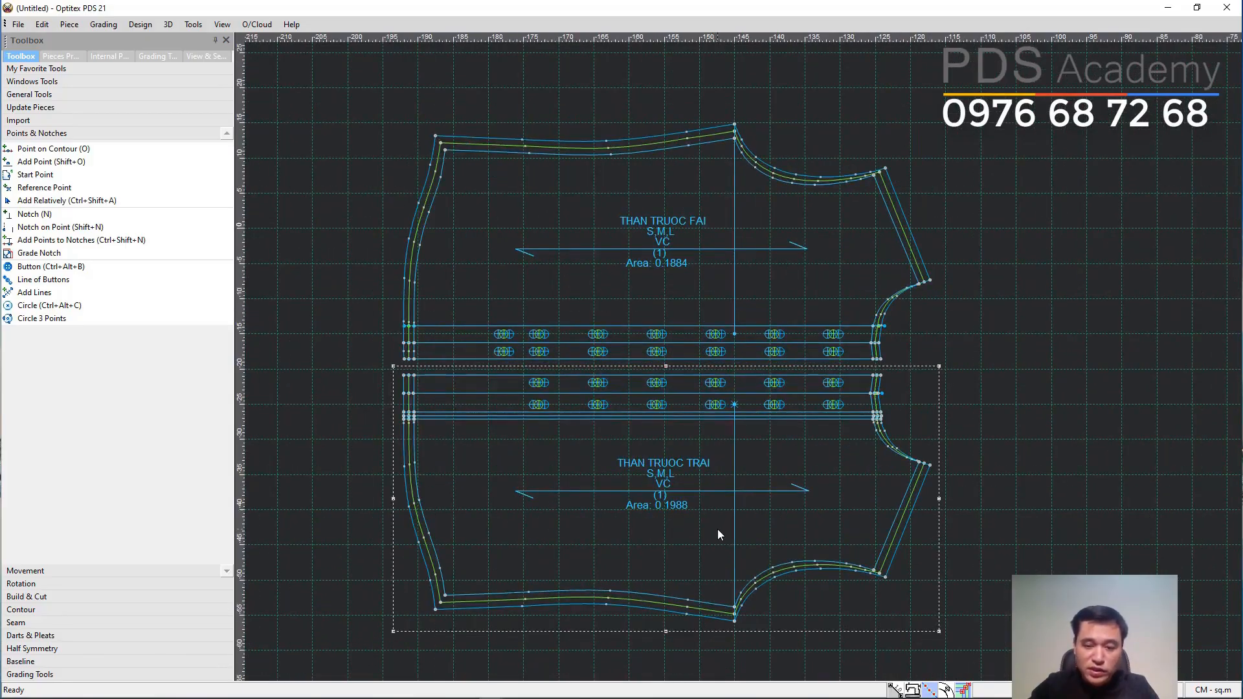
Relate the THAN TRUOC TRAI piece to the stripes by both X and Y, with each value at 0.
{"action": "key", "text": "space"}
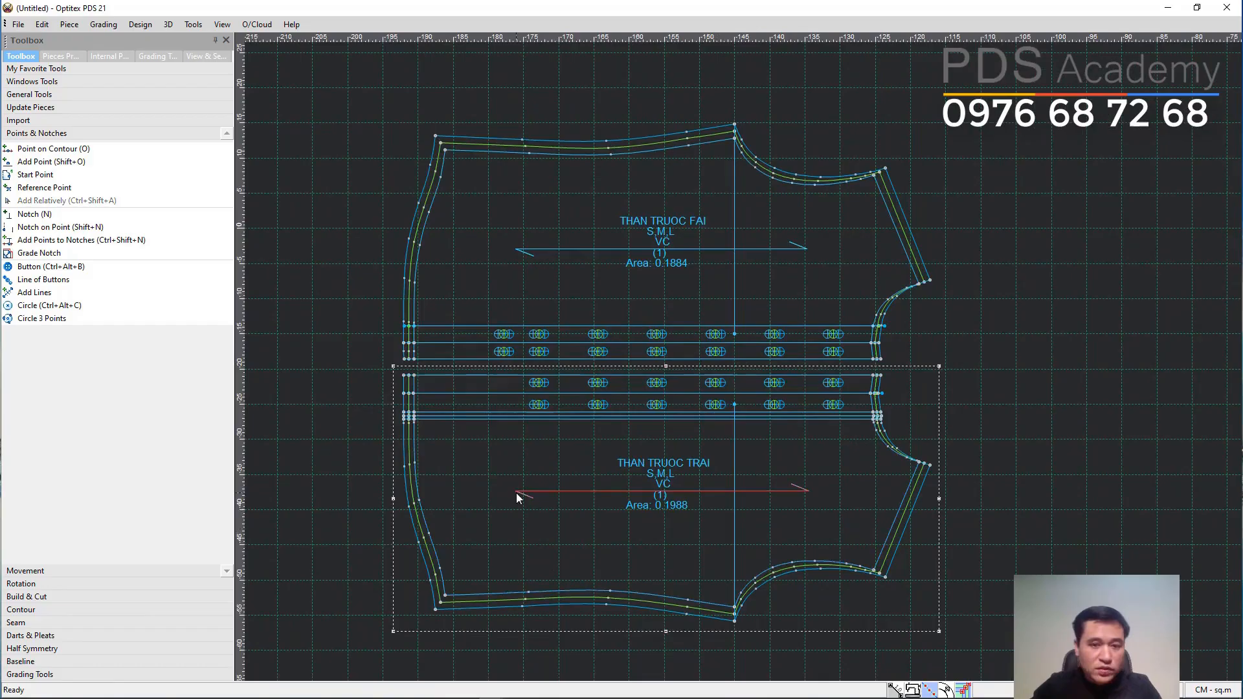
{"action": "left_click", "coordinate": [66, 22]}
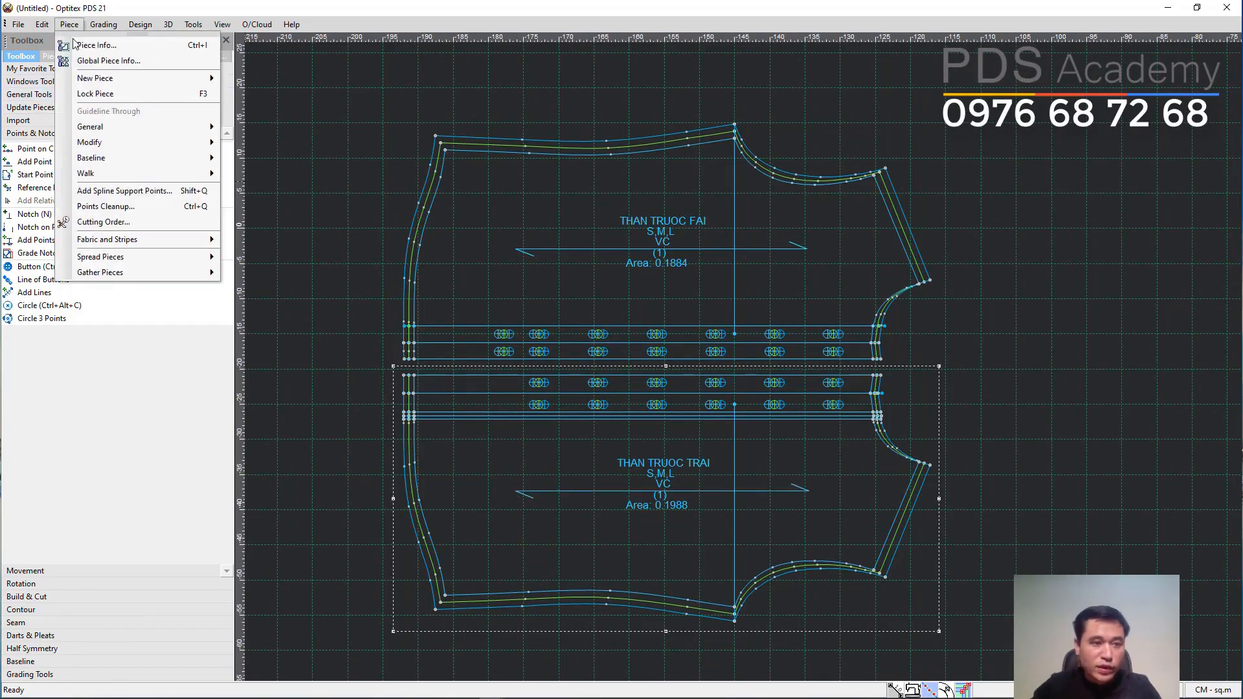
{"action": "mouse_move", "coordinate": [93, 243]}
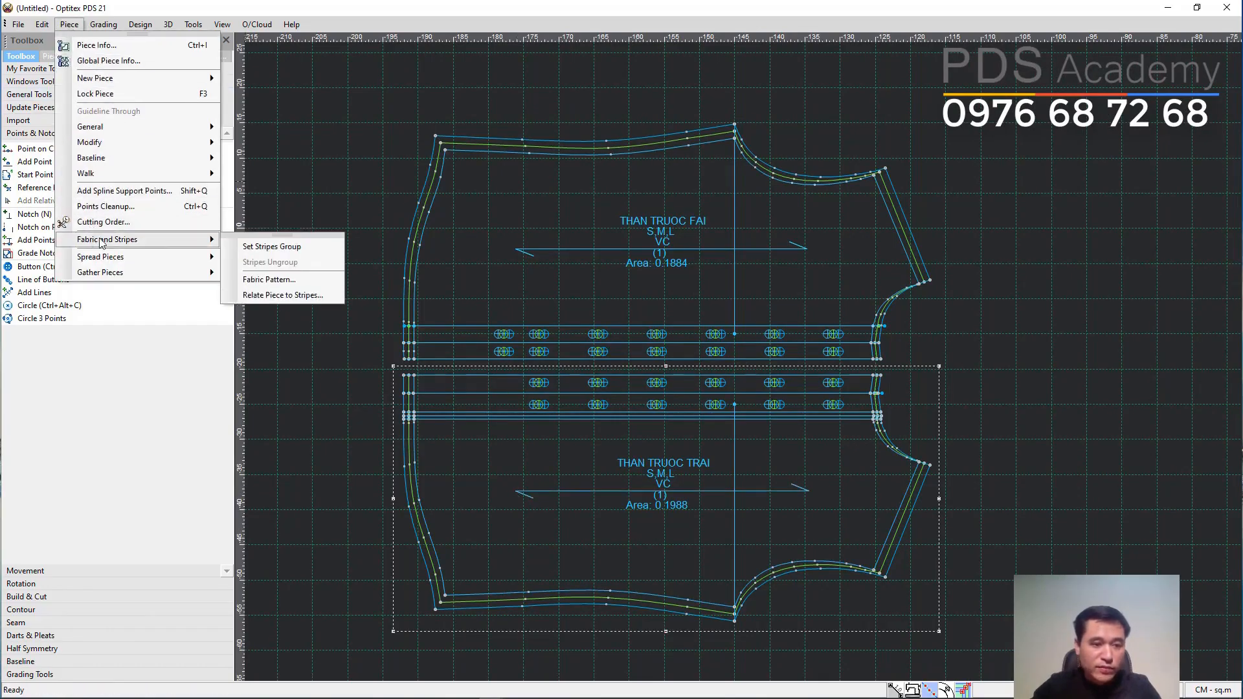
{"action": "left_click", "coordinate": [266, 296]}
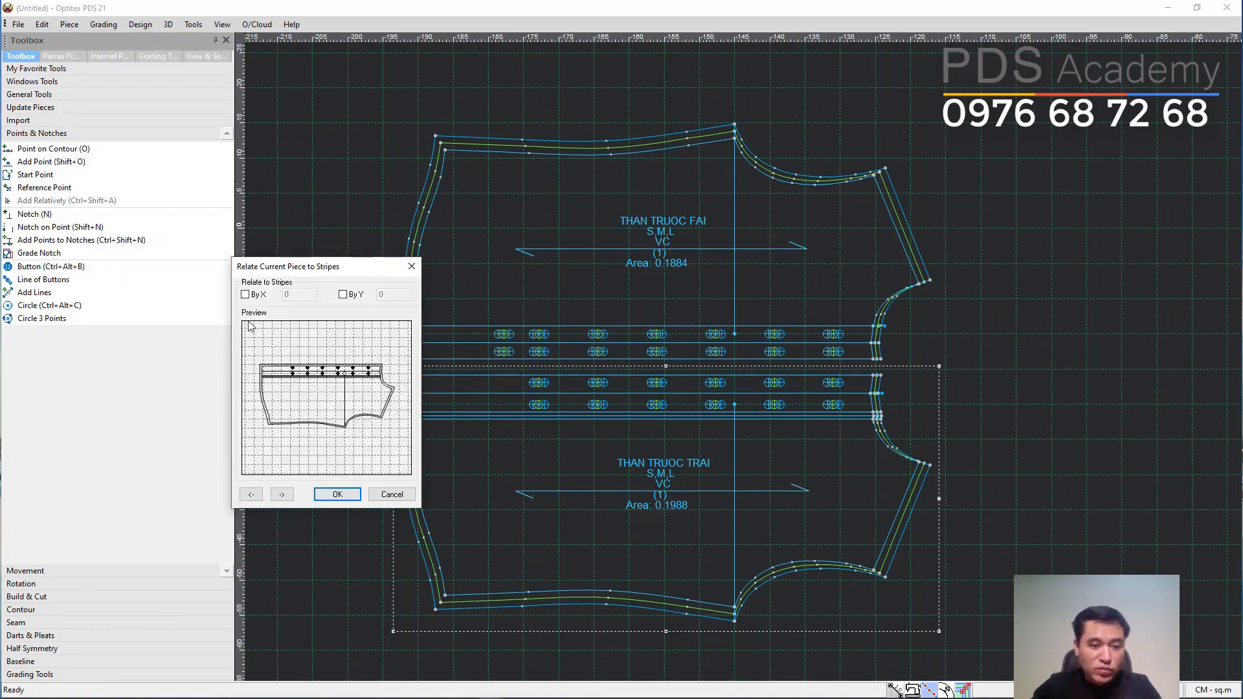
{"action": "left_click", "coordinate": [246, 295]}
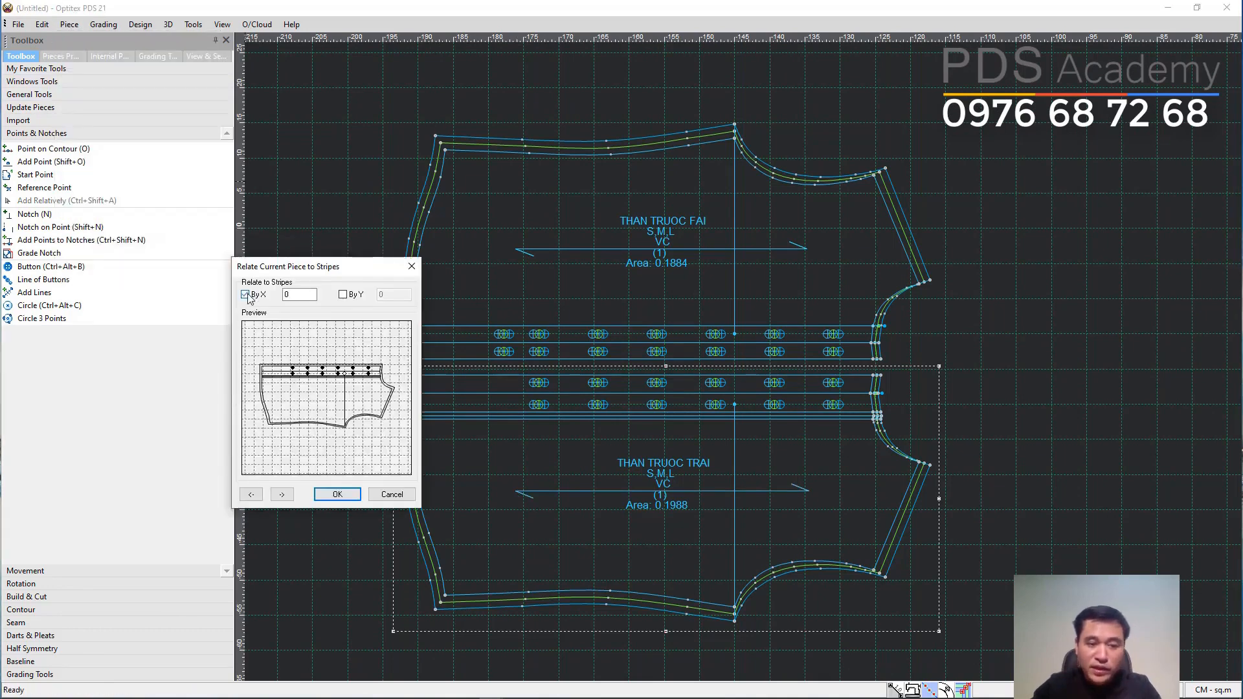
{"action": "left_click", "coordinate": [343, 296]}
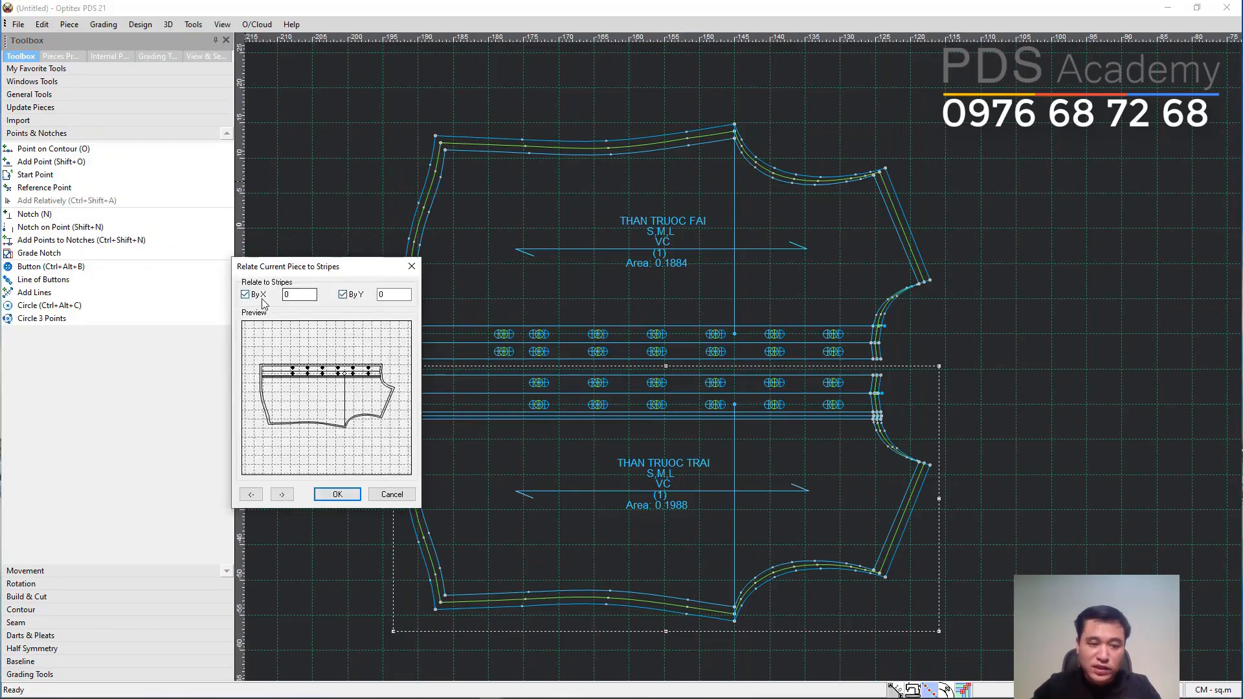
{"action": "left_click", "coordinate": [337, 495]}
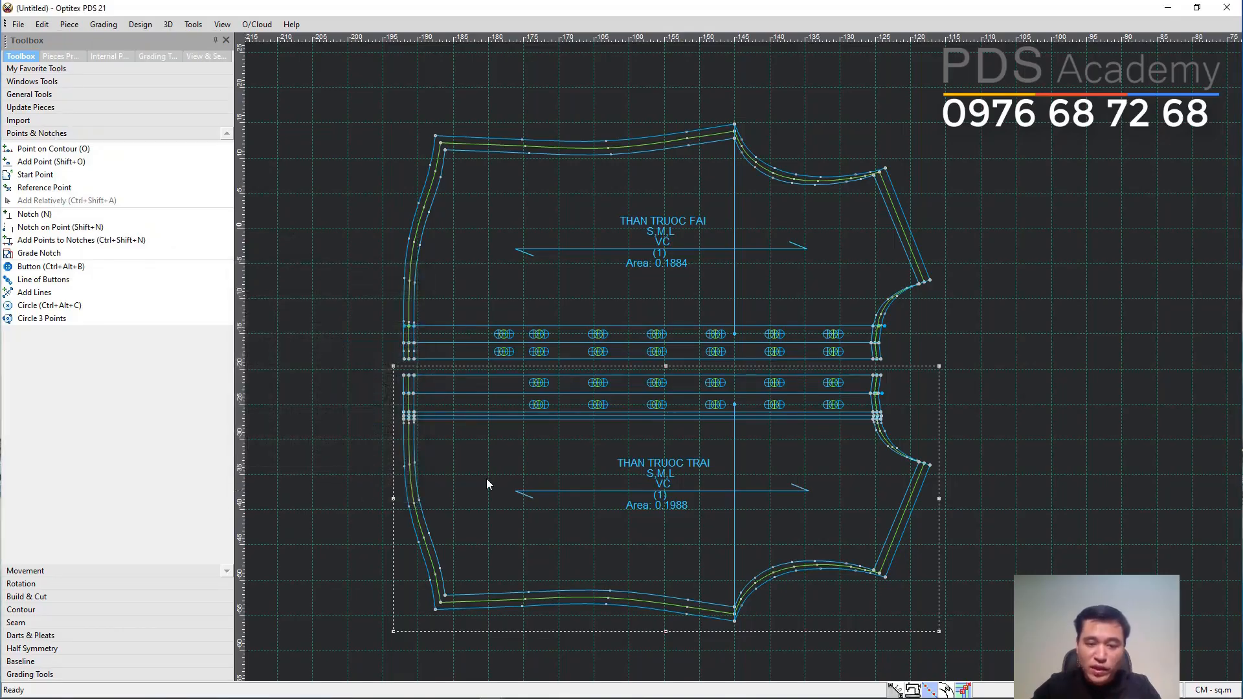
Relate the THAN TRUOC FAI piece to the stripes by both X and Y, with each value at 0.
{"action": "left_click", "coordinate": [517, 278]}
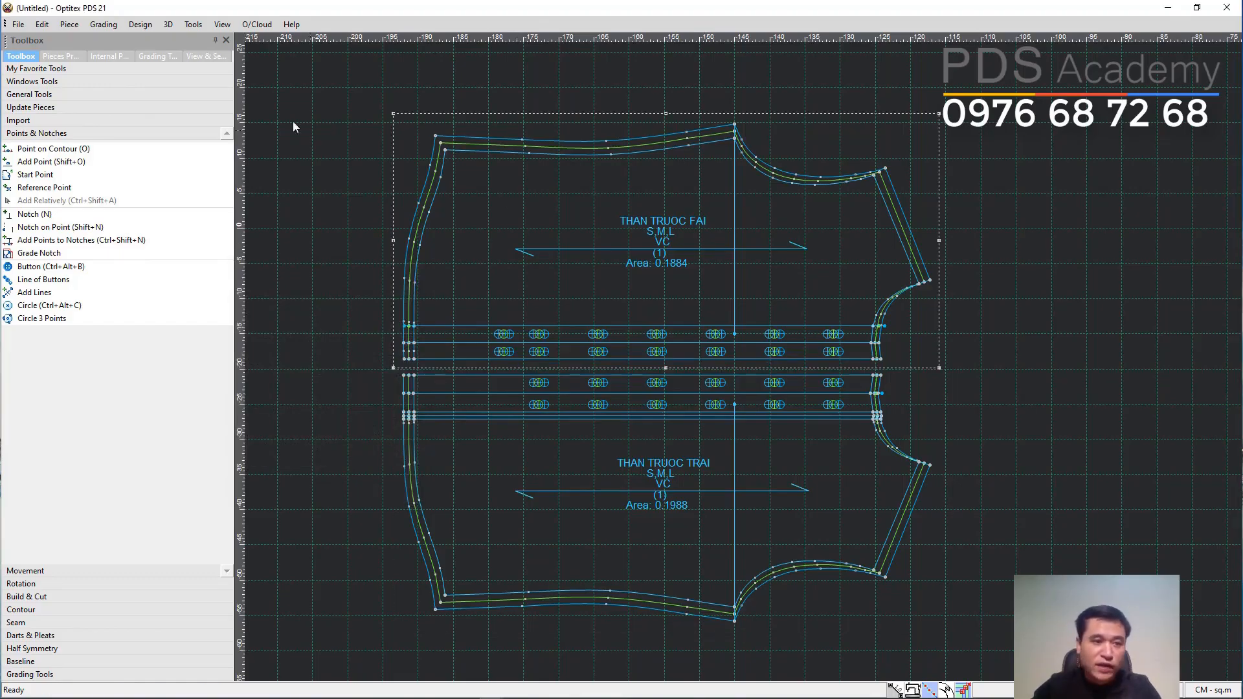
{"action": "left_click", "coordinate": [68, 29]}
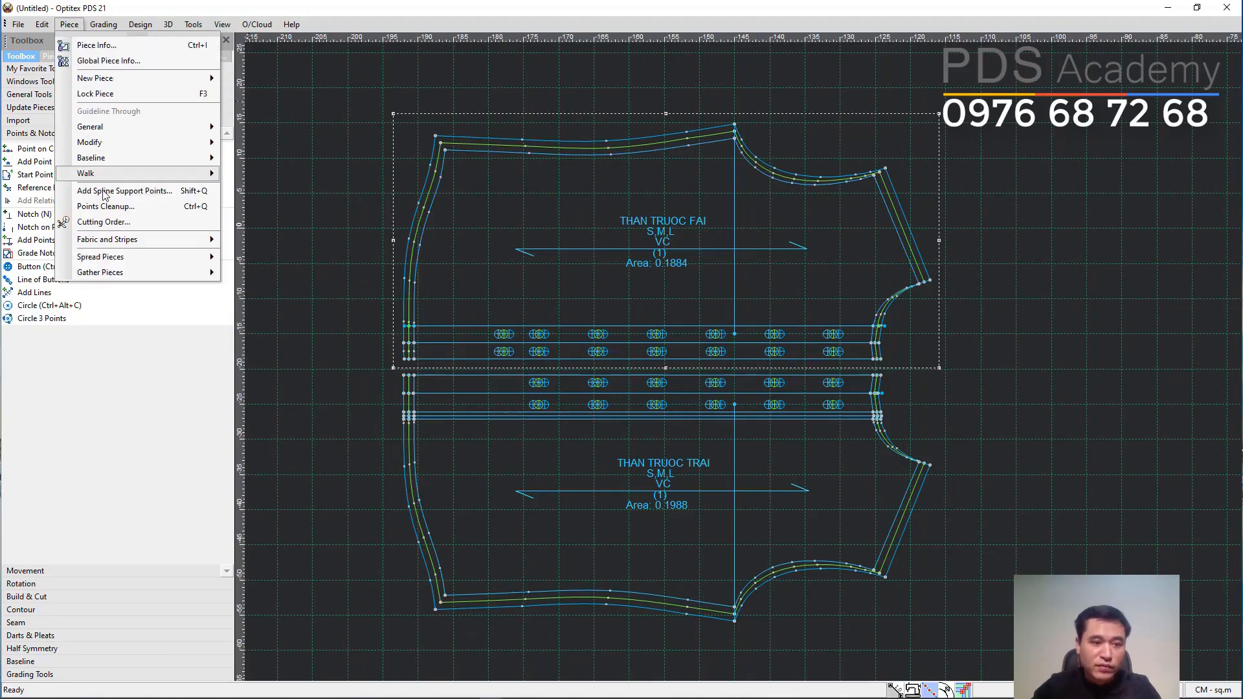
{"action": "mouse_move", "coordinate": [151, 246]}
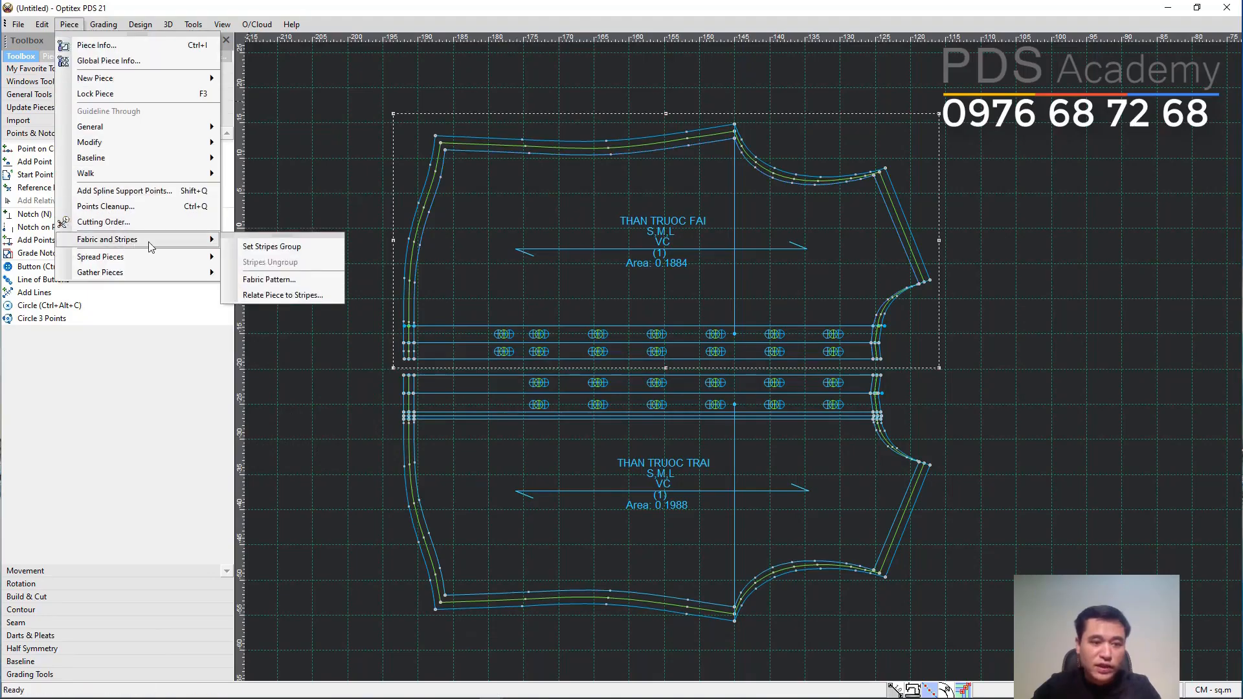
{"action": "left_click", "coordinate": [283, 295]}
{"action": "left_click", "coordinate": [246, 295]}
{"action": "left_click", "coordinate": [343, 295]}
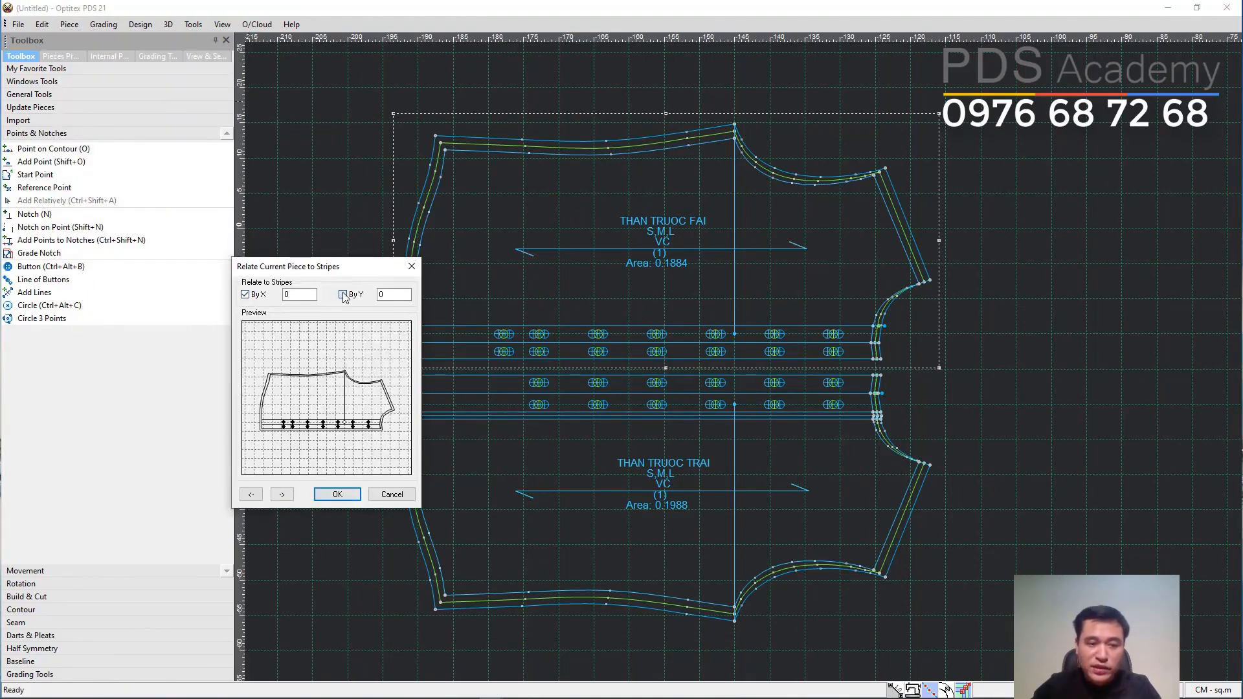
{"action": "left_click", "coordinate": [338, 495]}
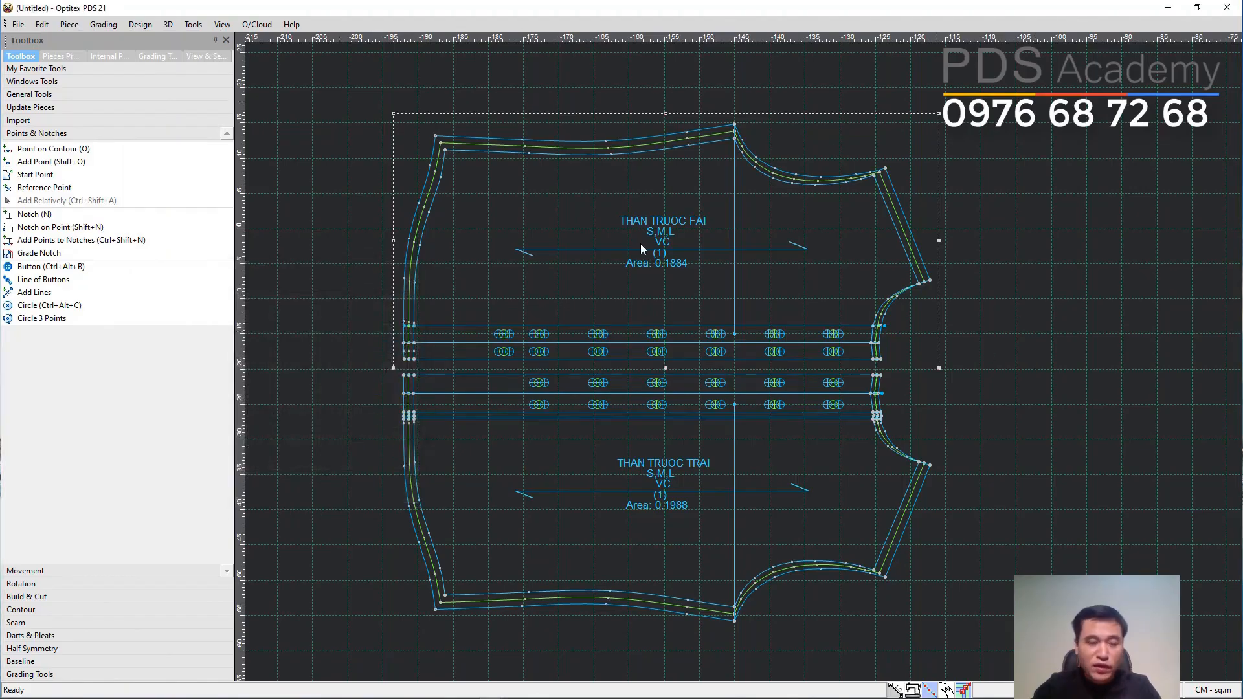
Save the style as a PDS file named SM2022 on the Desktop.
{"action": "left_click", "coordinate": [18, 24]}
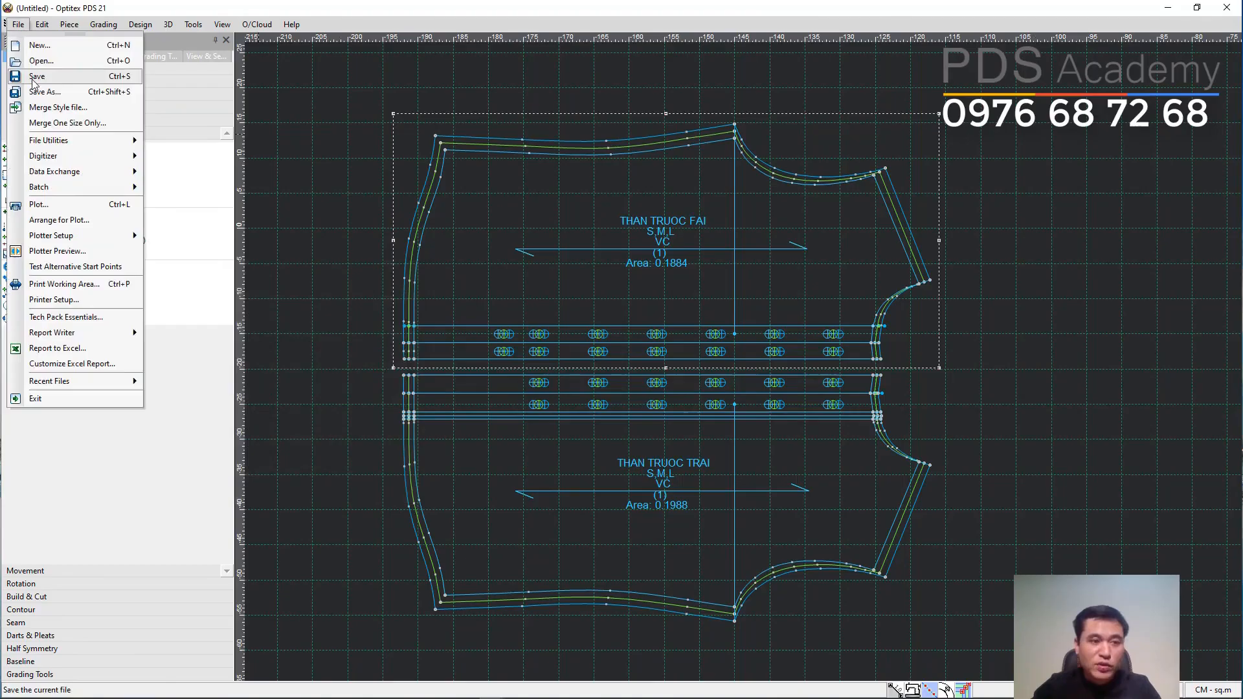
{"action": "left_click", "coordinate": [35, 76]}
{"action": "left_click", "coordinate": [408, 312]}
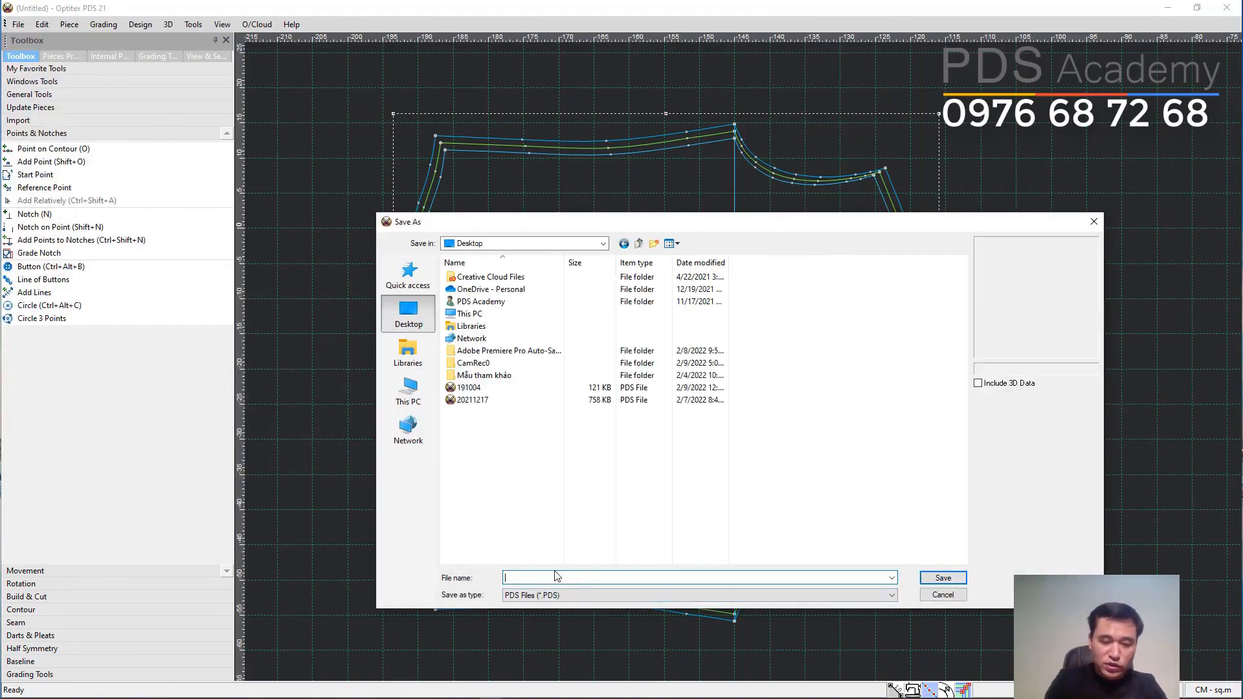
{"action": "type", "text": "SM2022"}
{"action": "left_click", "coordinate": [942, 578]}
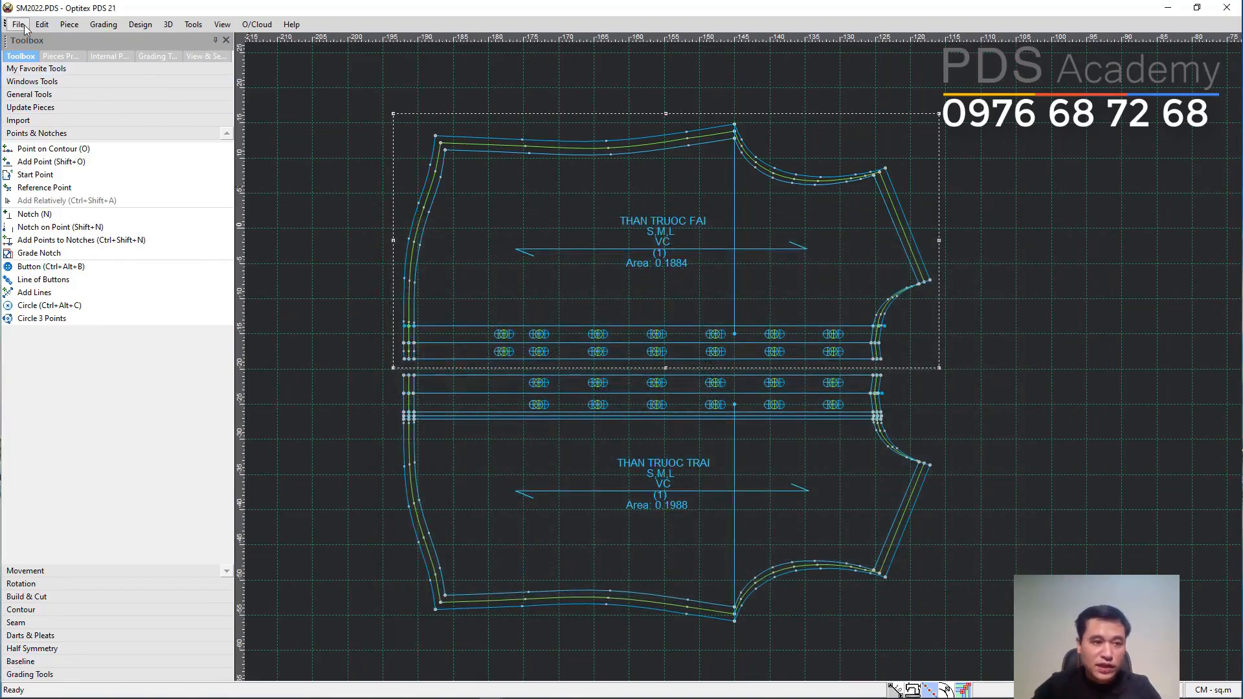
Switch to Optitex Mark and define the marker's stripes with vertical plaid and horizontal stripe repetition distances of 5.
{"action": "left_click", "coordinate": [20, 24]}
{"action": "left_click", "coordinate": [188, 77]}
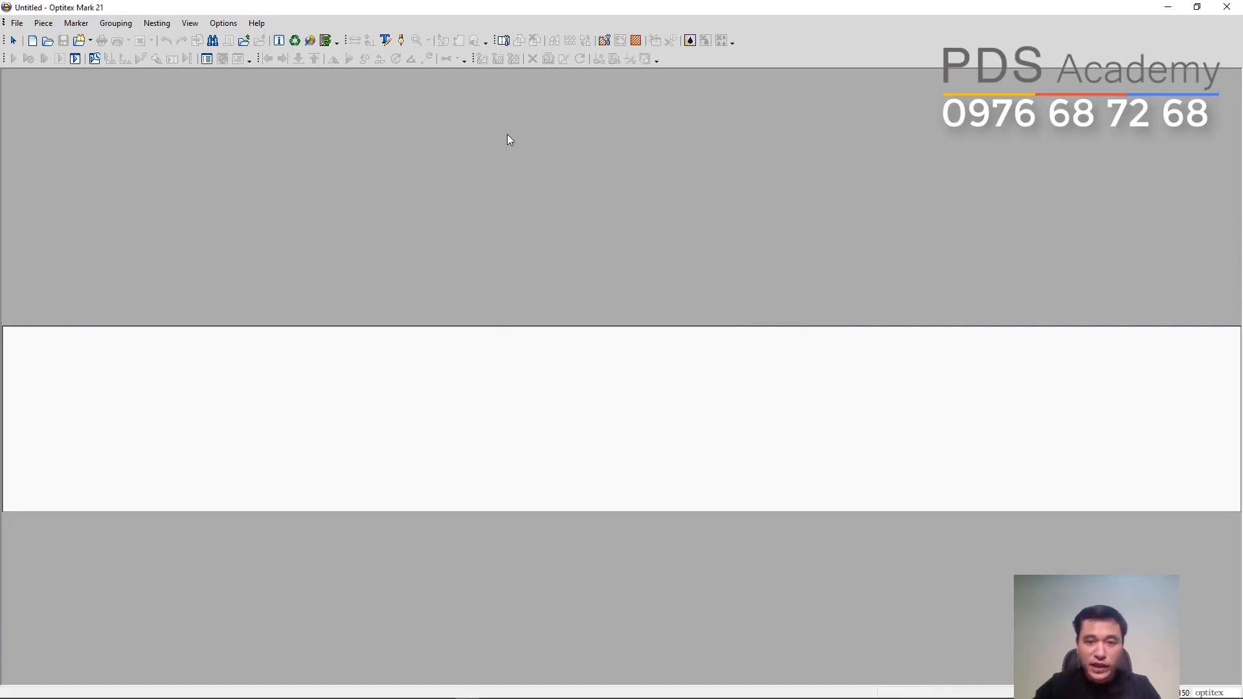
{"action": "left_click", "coordinate": [602, 41]}
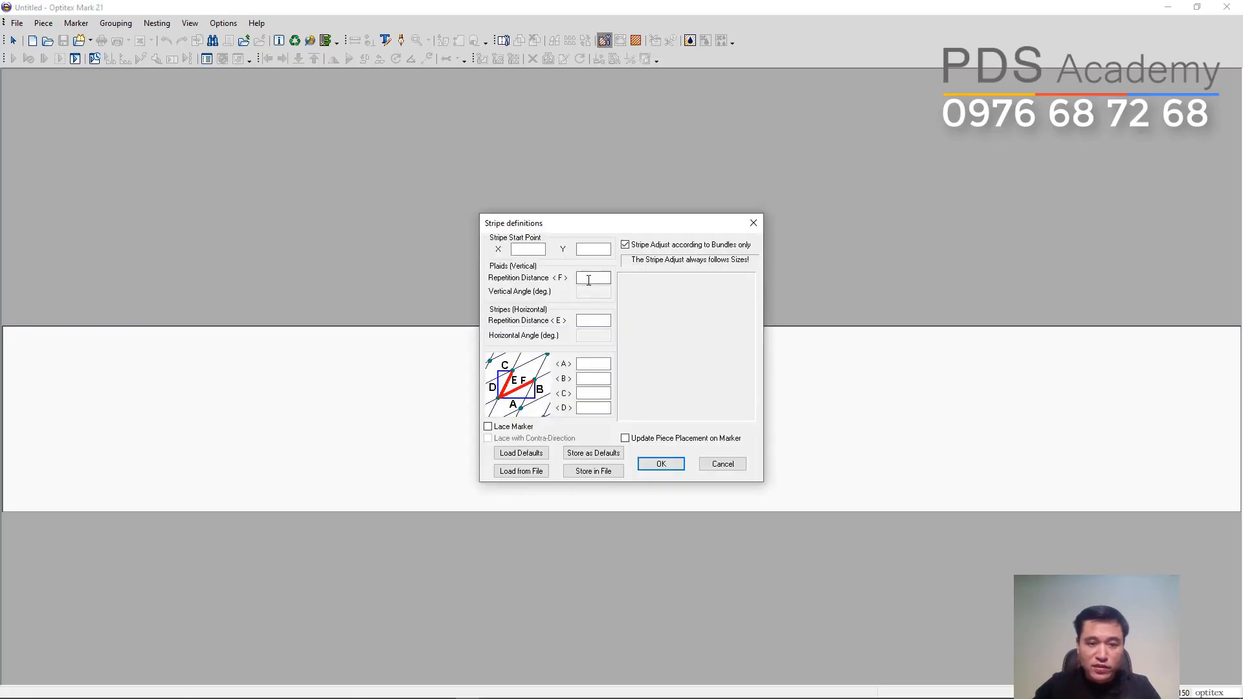
{"action": "type", "text": "5"}
{"action": "left_click", "coordinate": [586, 320]}
{"action": "type", "text": "5"}
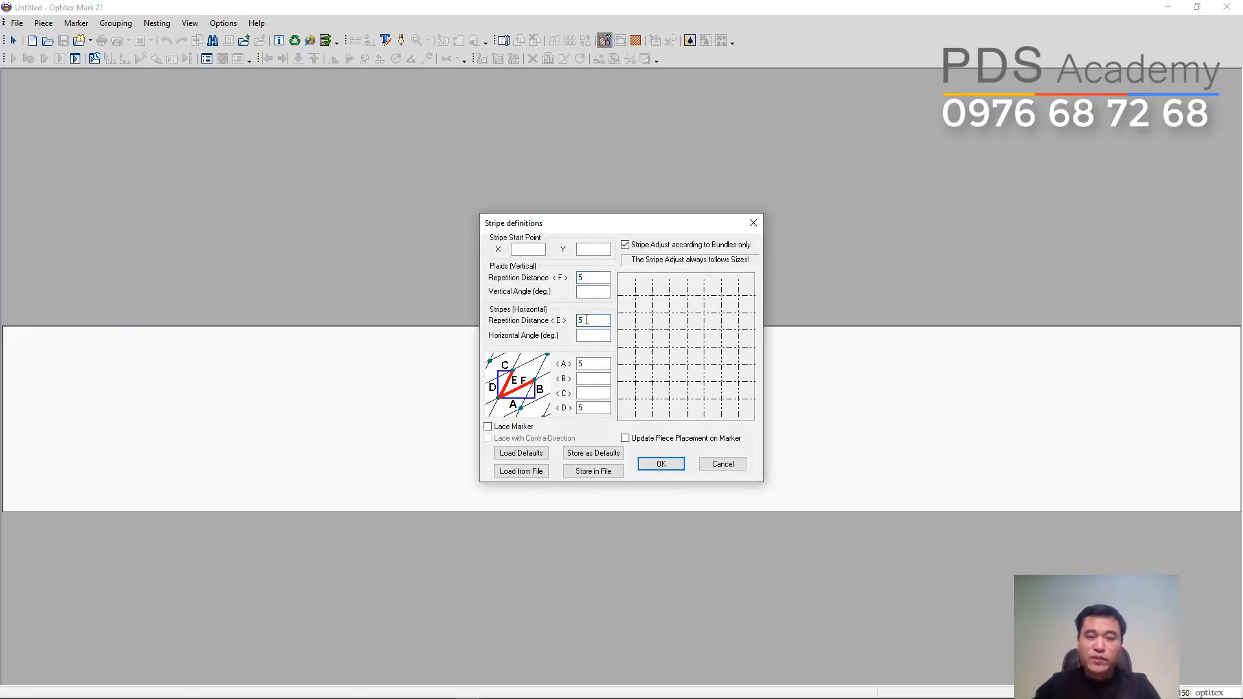
{"action": "left_click", "coordinate": [661, 464]}
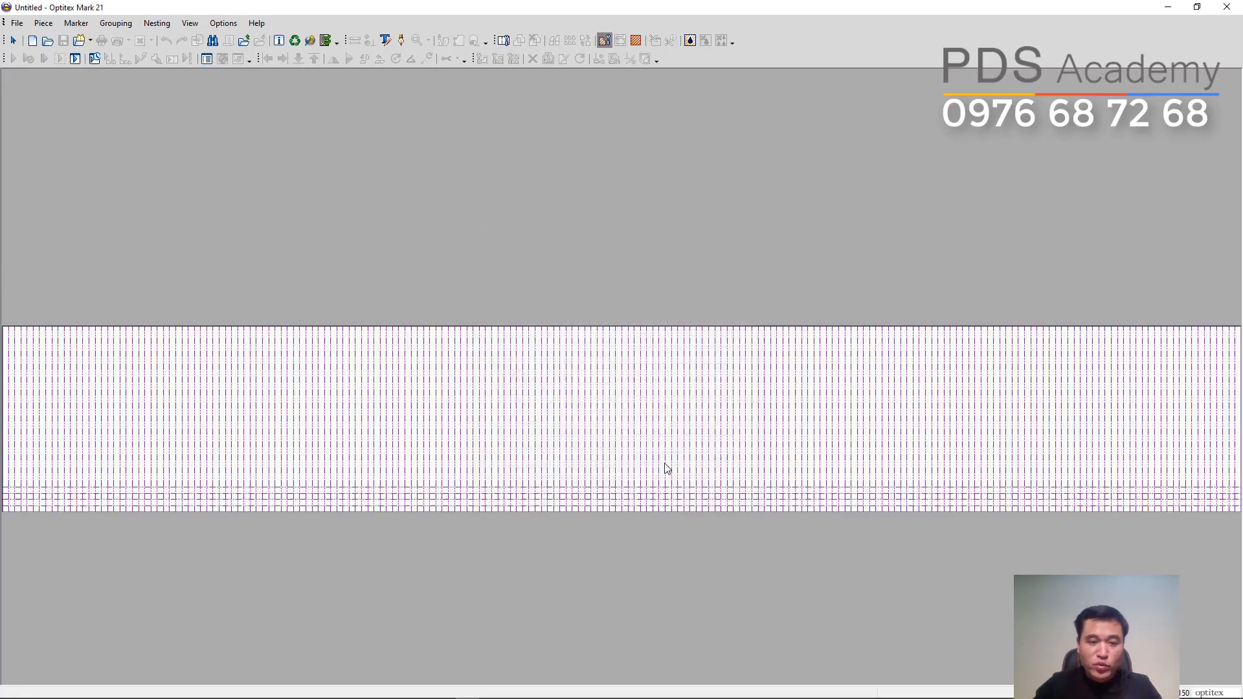
Load the SM2022 style file from the Desktop into the marker order.
{"action": "left_click", "coordinate": [79, 40]}
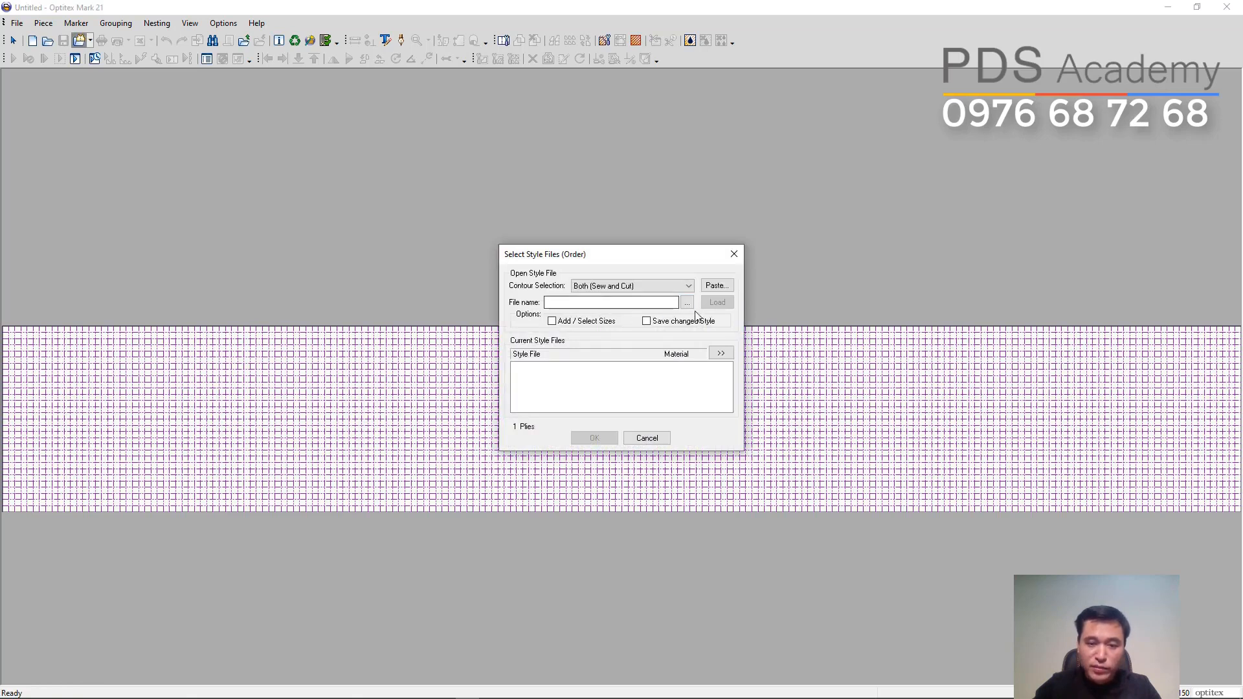
{"action": "left_click", "coordinate": [688, 304]}
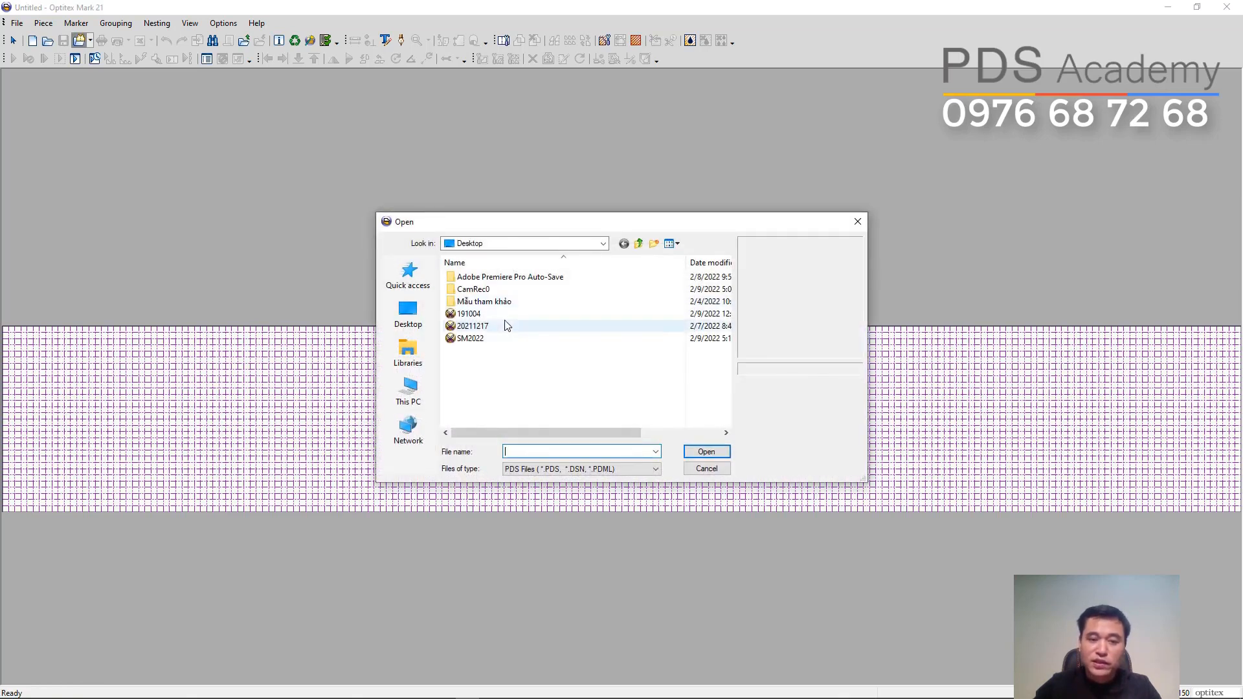
{"action": "left_click", "coordinate": [473, 340]}
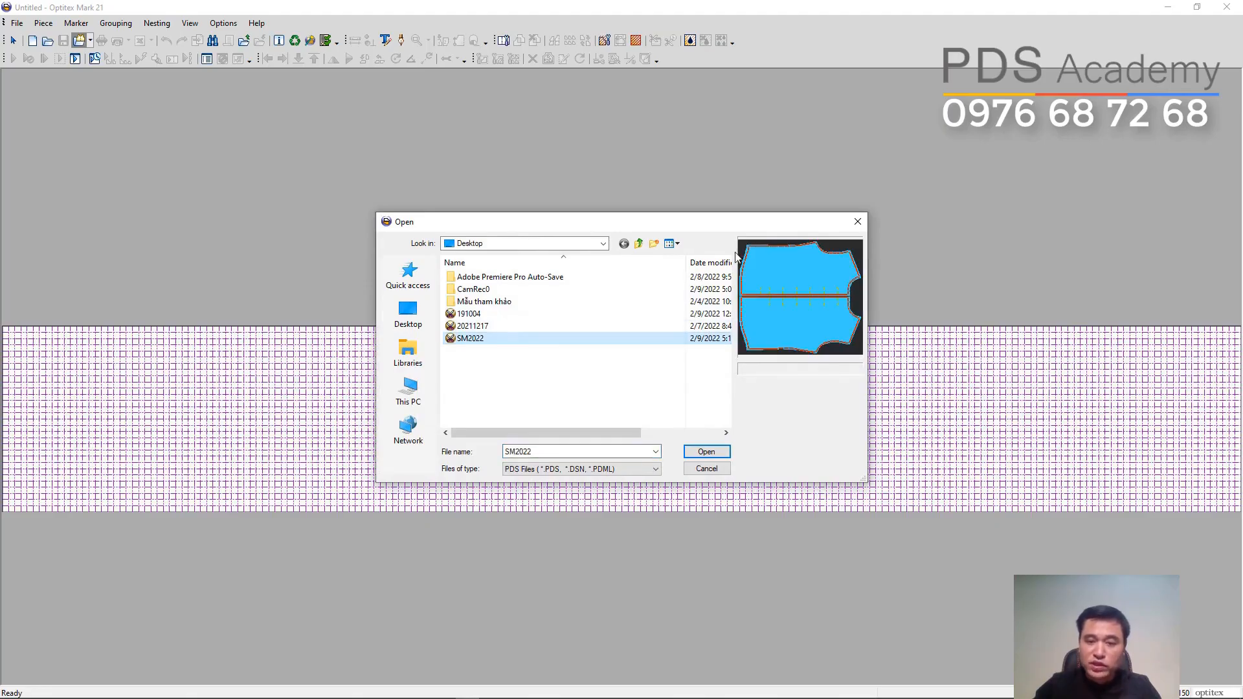
{"action": "left_click", "coordinate": [707, 452]}
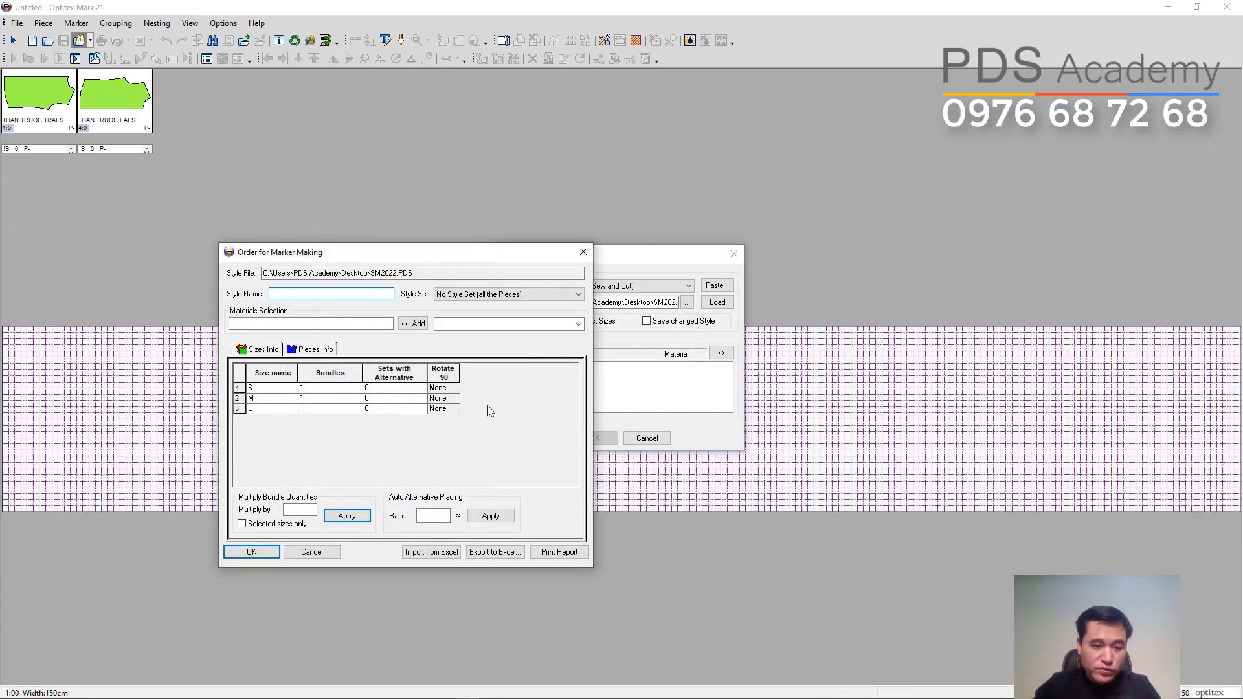
Add the VC material to the order and accept it with one bundle each of sizes S, M and L.
{"action": "left_click", "coordinate": [578, 324]}
{"action": "left_click", "coordinate": [442, 336]}
{"action": "left_click", "coordinate": [413, 324]}
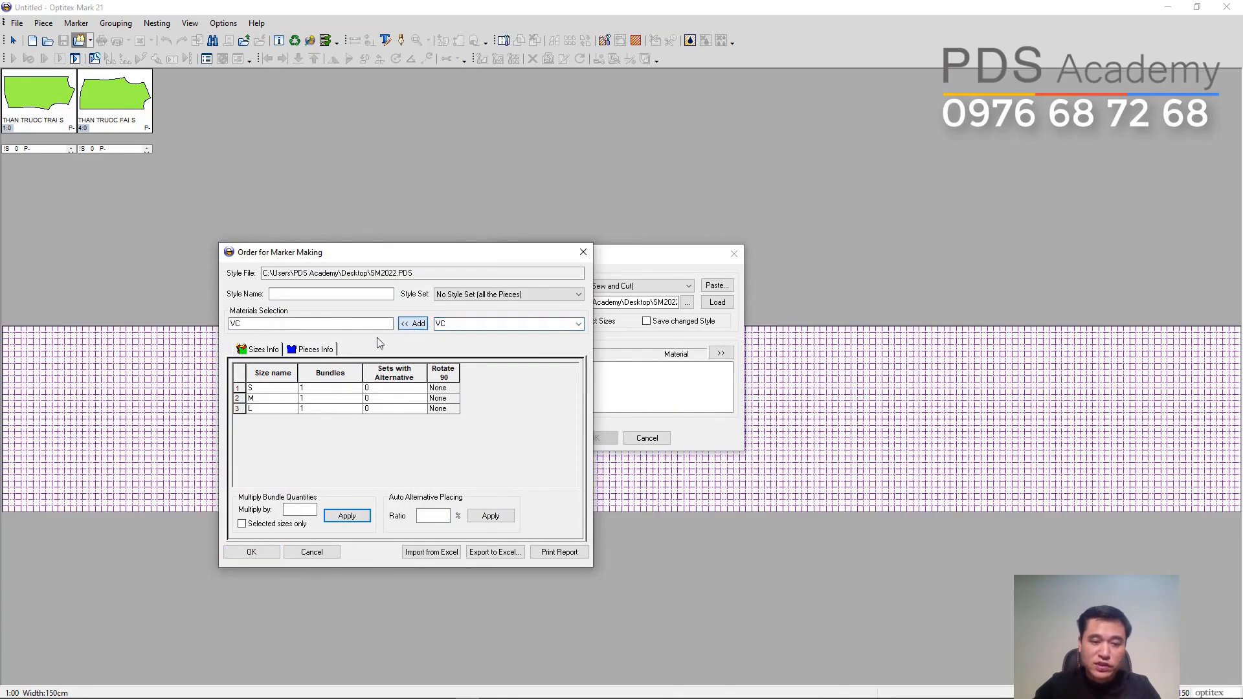
{"action": "left_click", "coordinate": [277, 390]}
{"action": "left_click", "coordinate": [266, 400]}
{"action": "left_click", "coordinate": [262, 409]}
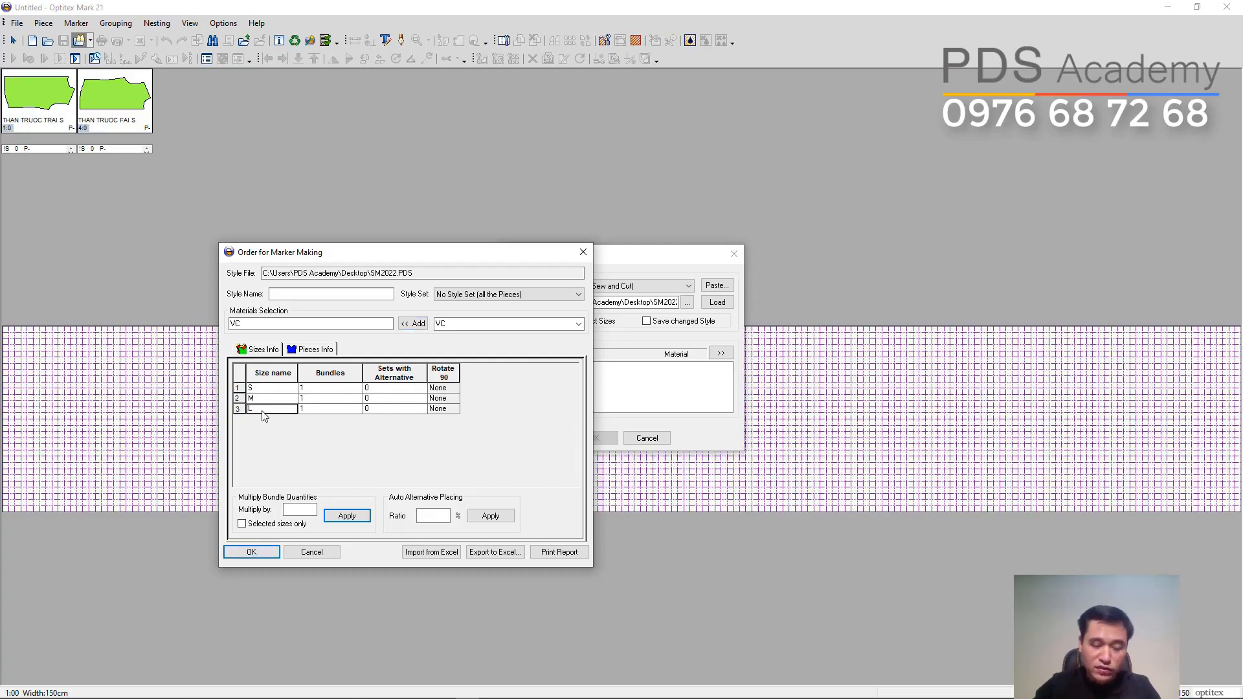
{"action": "left_click", "coordinate": [264, 552]}
{"action": "left_click", "coordinate": [383, 441]}
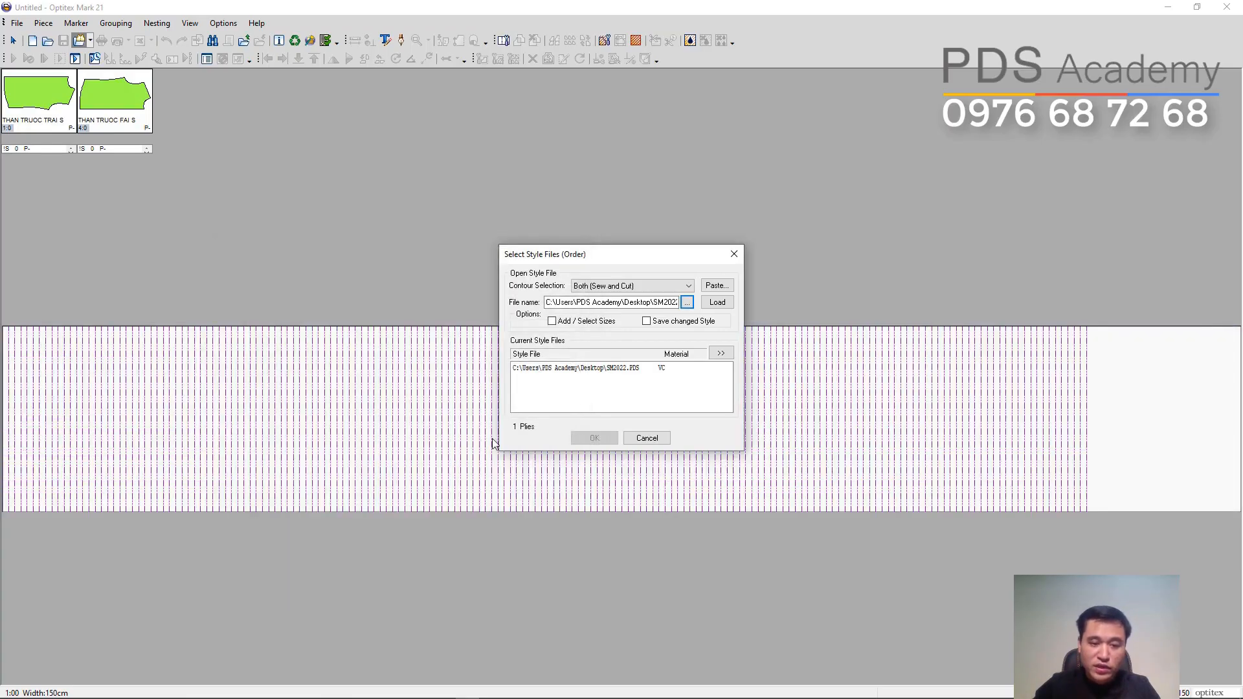
{"action": "left_click", "coordinate": [592, 437]}
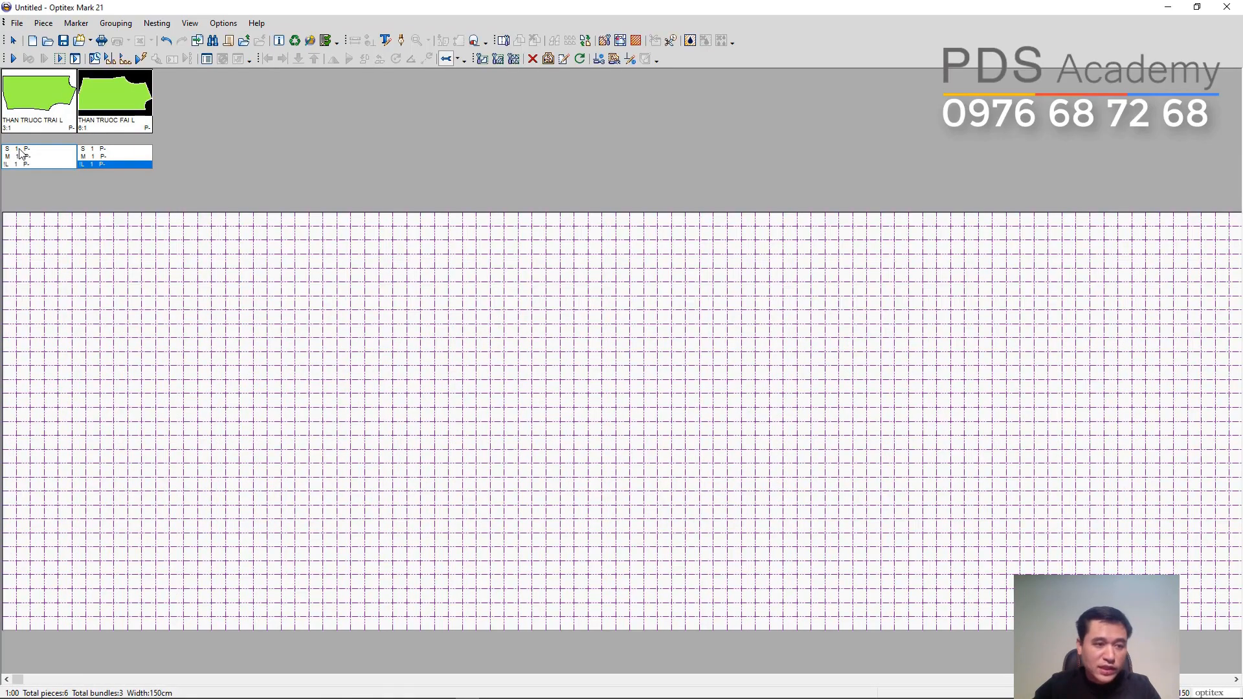
Place both size S front pieces on the marker and shift THAN TRUOC FAI up by one stripe repeat.
{"action": "double_click", "coordinate": [20, 150]}
{"action": "double_click", "coordinate": [93, 149]}
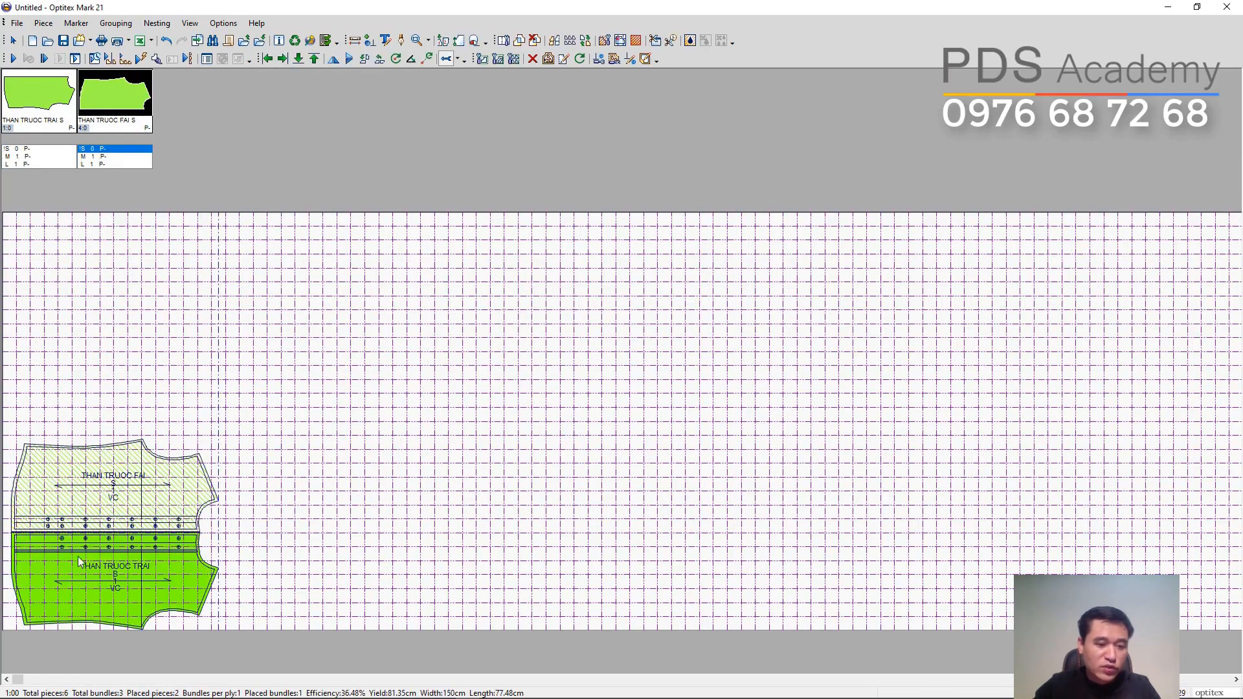
{"action": "scroll", "coordinate": [88, 599], "scroll_direction": "up", "scroll_amount": 2}
{"action": "scroll", "coordinate": [122, 595], "scroll_direction": "up", "scroll_amount": 1}
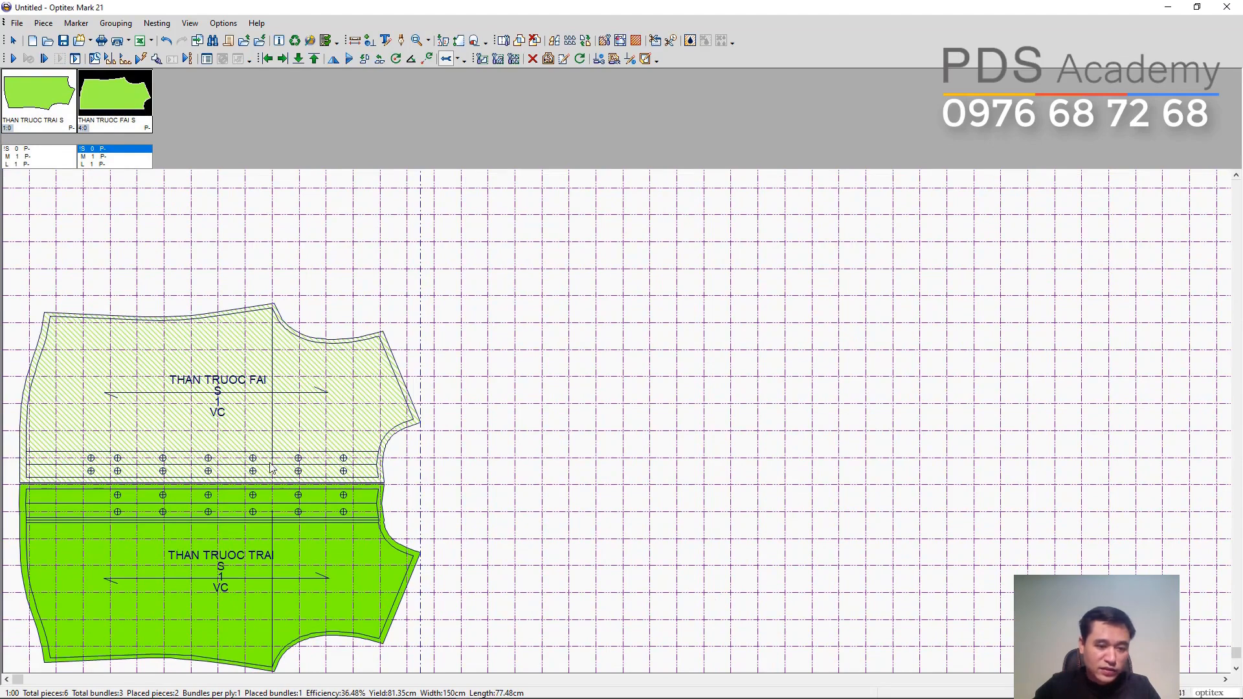
{"action": "mouse_move", "coordinate": [326, 378]}
{"action": "left_mouse_down"}
{"action": "mouse_move", "coordinate": [399, 349]}
{"action": "mouse_move", "coordinate": [311, 358]}
{"action": "mouse_move", "coordinate": [387, 341]}
{"action": "mouse_move", "coordinate": [363, 352]}
{"action": "mouse_move", "coordinate": [391, 392]}
{"action": "mouse_move", "coordinate": [377, 311]}
{"action": "mouse_move", "coordinate": [341, 363]}
{"action": "mouse_move", "coordinate": [364, 368]}
{"action": "mouse_move", "coordinate": [356, 358]}
{"action": "left_mouse_up"}
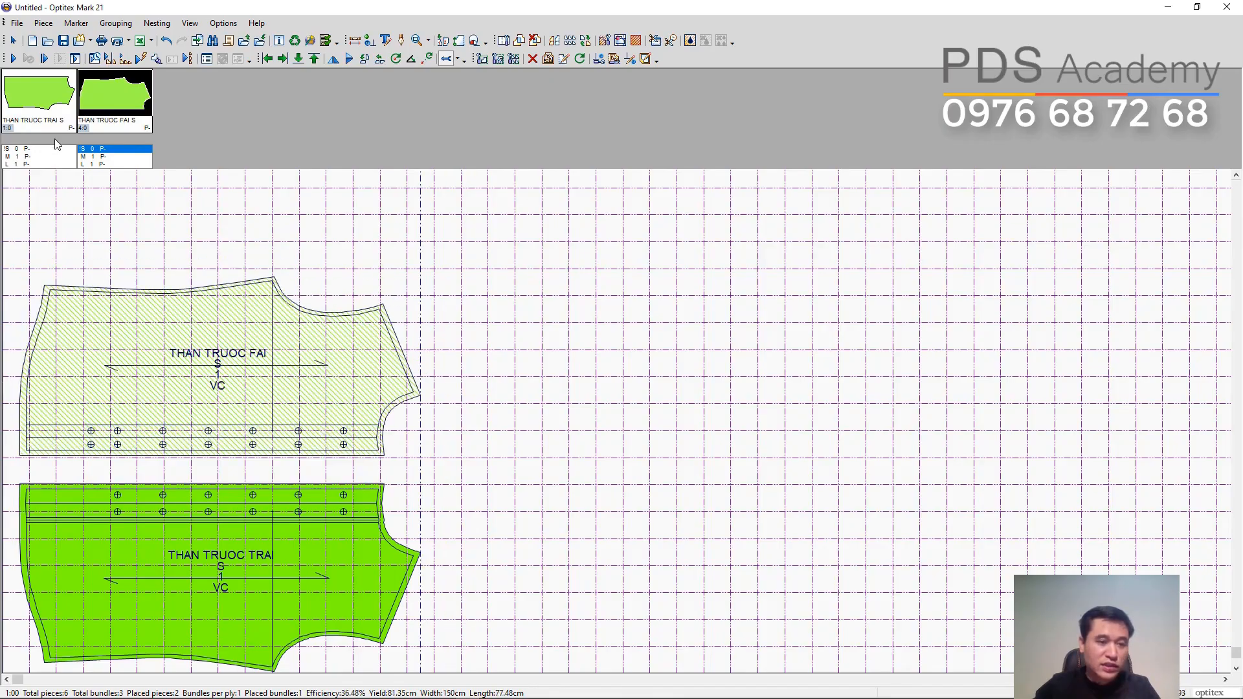
Place both size M front pieces beside the size S pair, with THAN TRUOC FAI above THAN TRUOC TRAI.
{"action": "left_click", "coordinate": [29, 156]}
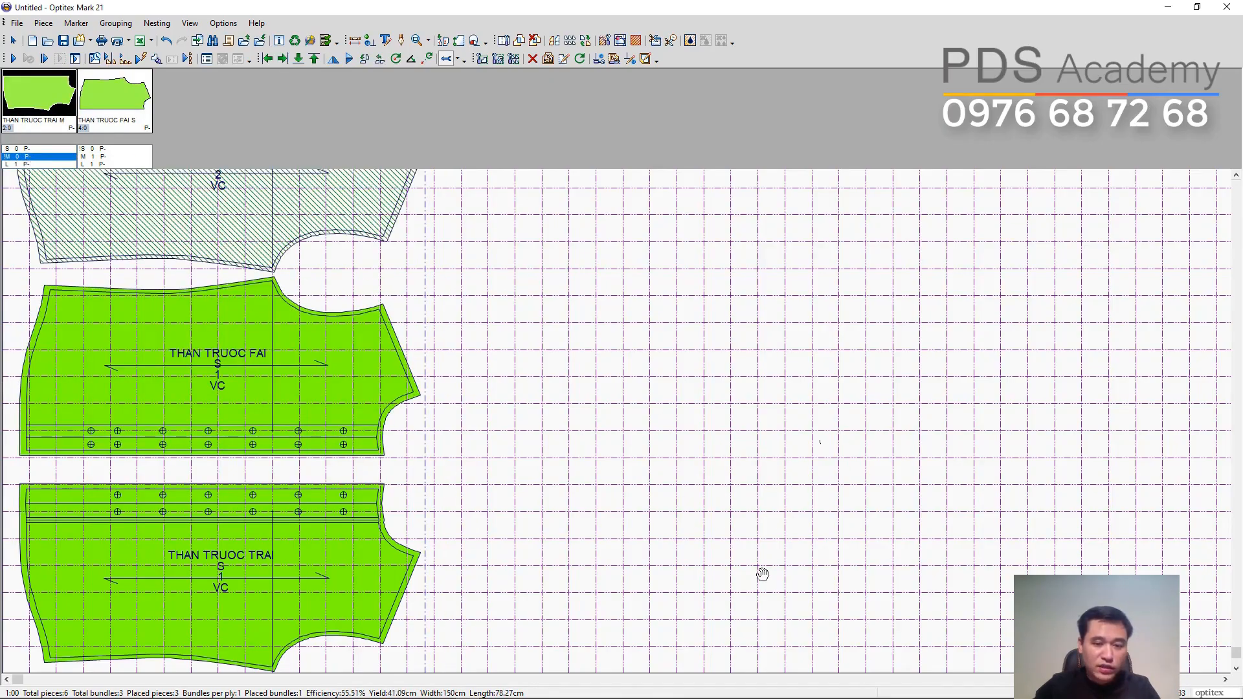
{"action": "left_click", "coordinate": [114, 156]}
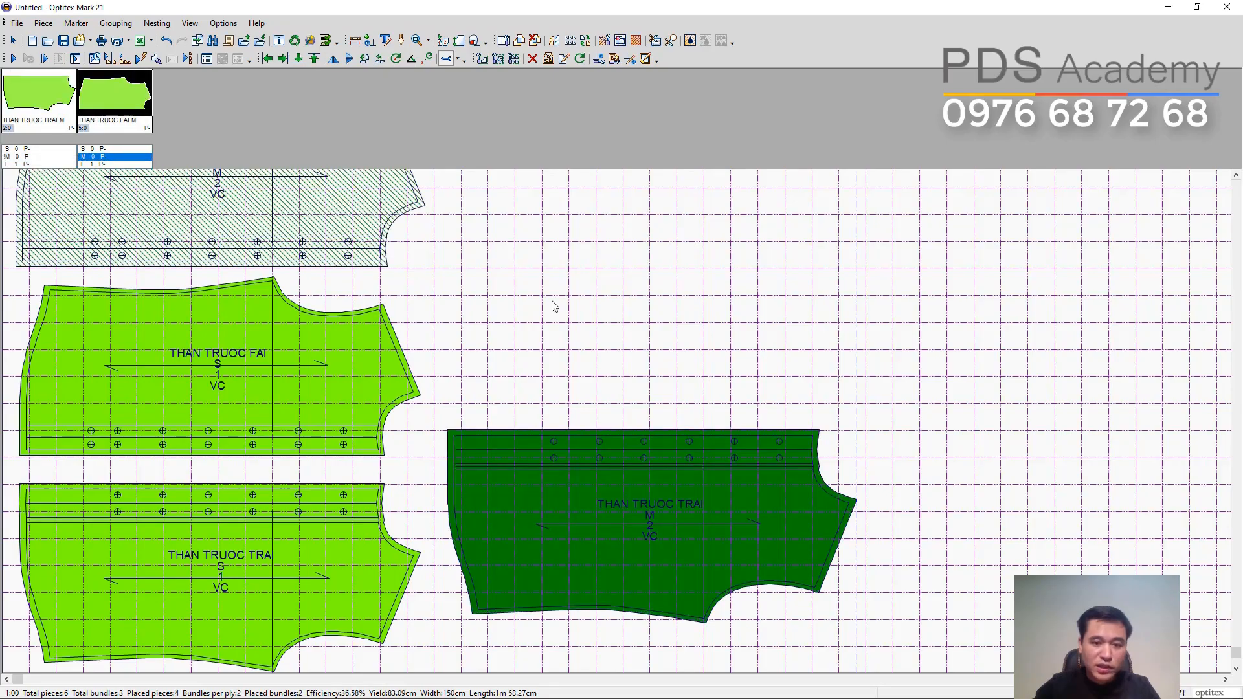
{"action": "left_click_drag", "start_coordinate": [340, 202], "coordinate": [768, 318]}
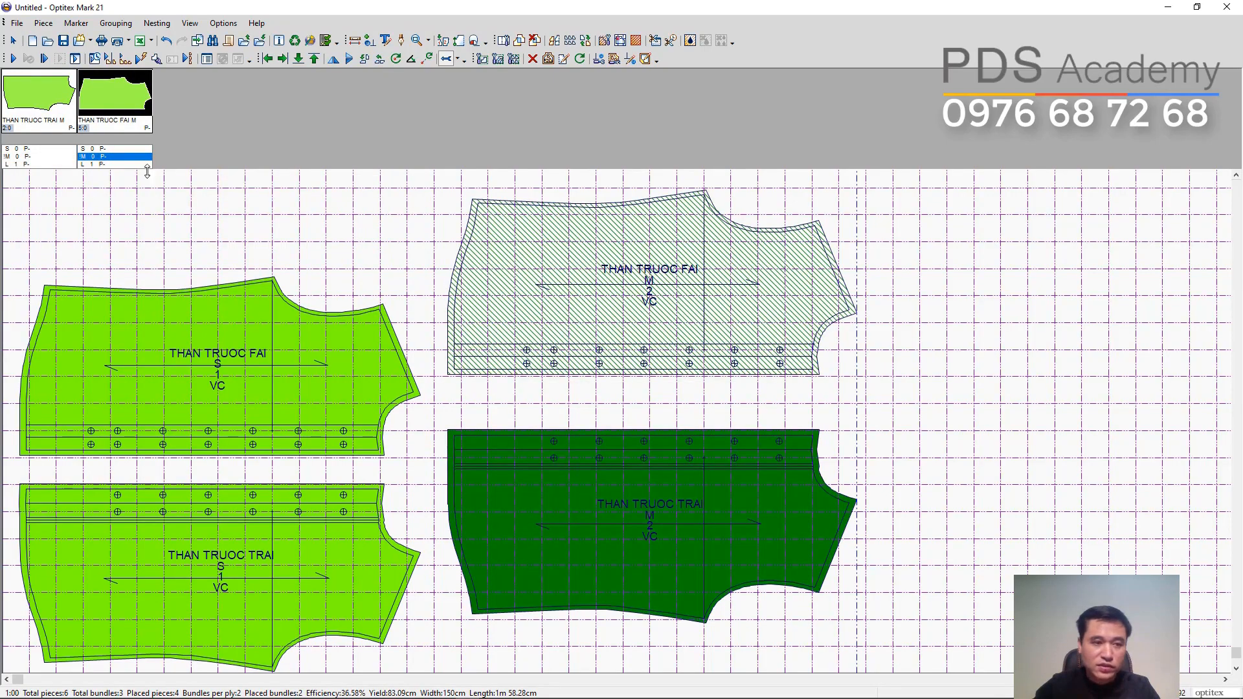
Place both size L front pieces beyond the size M pair, with THAN TRUOC FAI one stripe repeat above THAN TRUOC TRAI.
{"action": "left_click", "coordinate": [29, 165]}
{"action": "scroll", "coordinate": [530, 427], "scroll_direction": "down", "scroll_amount": 2}
{"action": "mouse_move", "coordinate": [169, 329]}
{"action": "left_mouse_down"}
{"action": "mouse_move", "coordinate": [730, 466]}
{"action": "mouse_move", "coordinate": [814, 586]}
{"action": "left_mouse_up"}
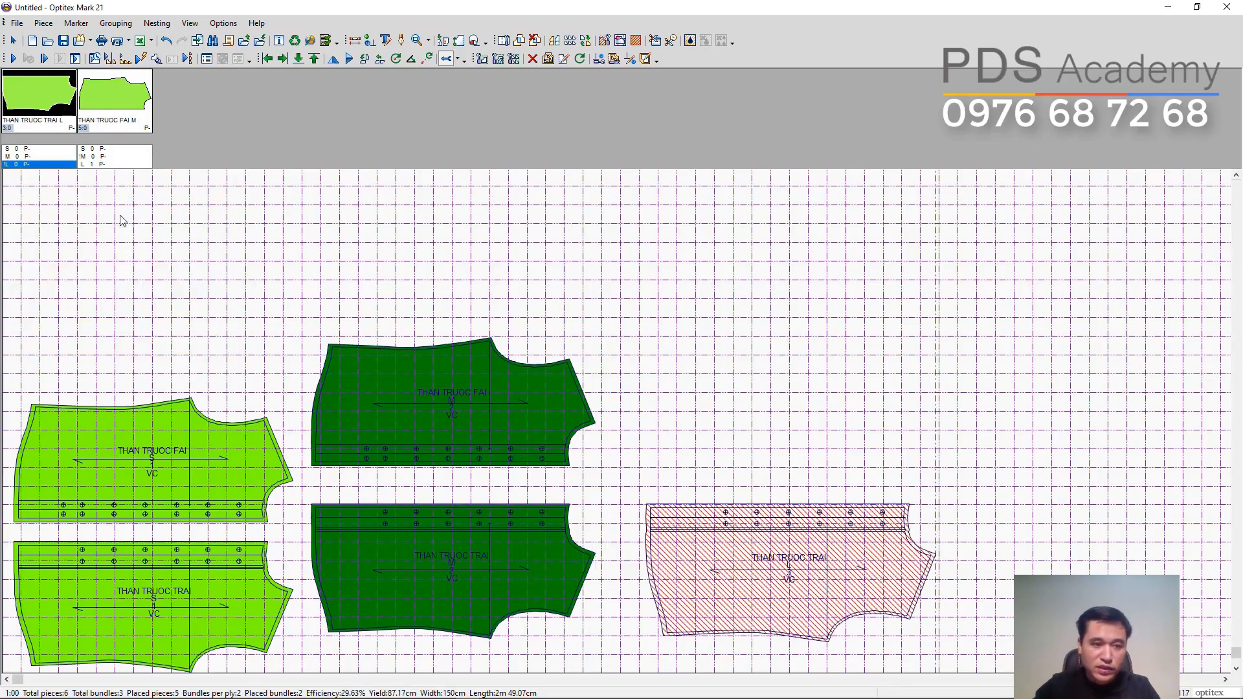
{"action": "left_click", "coordinate": [97, 165]}
{"action": "mouse_move", "coordinate": [224, 355]}
{"action": "left_mouse_down"}
{"action": "mouse_move", "coordinate": [744, 400]}
{"action": "mouse_move", "coordinate": [828, 442]}
{"action": "left_mouse_up"}
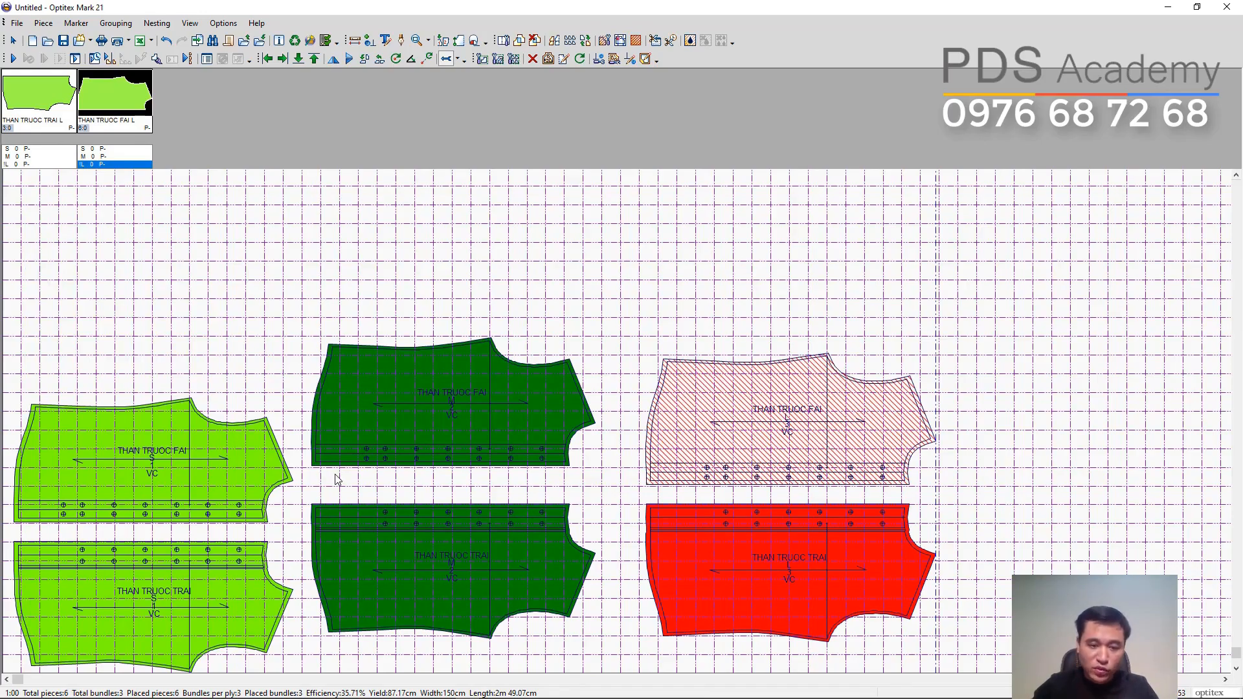
Start automatic nesting of all the ordered pieces on the striped marker.
{"action": "left_click", "coordinate": [13, 59]}
{"action": "left_click", "coordinate": [614, 385]}
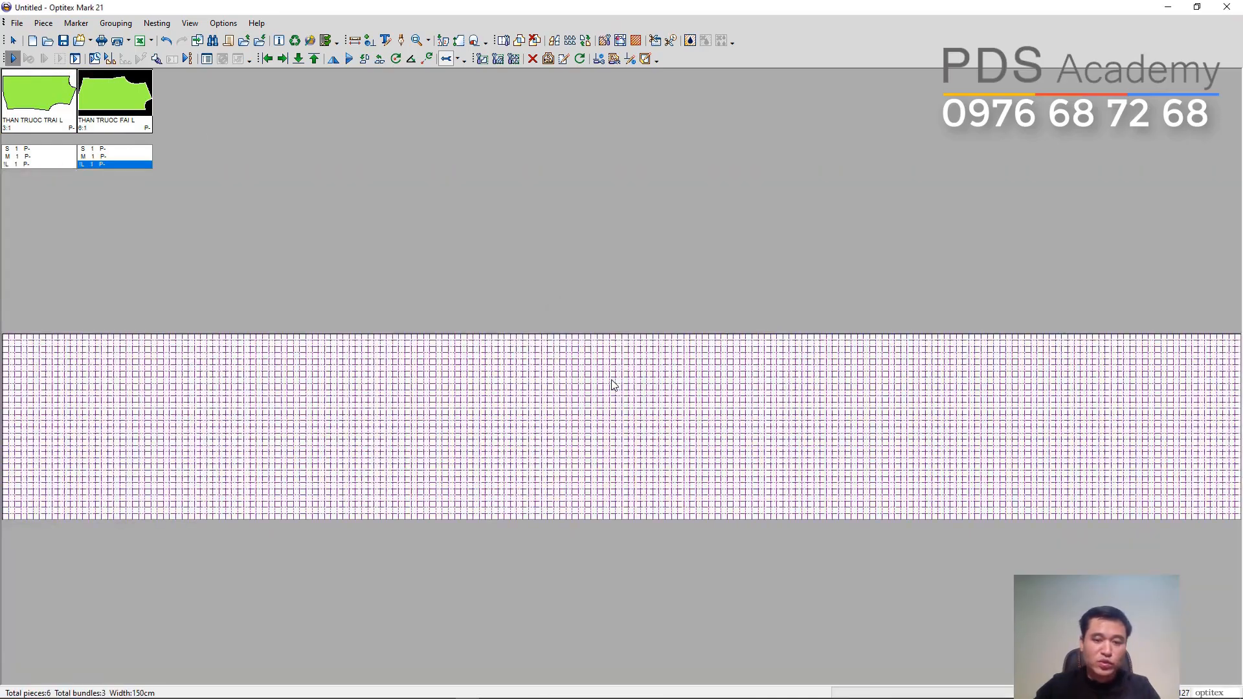